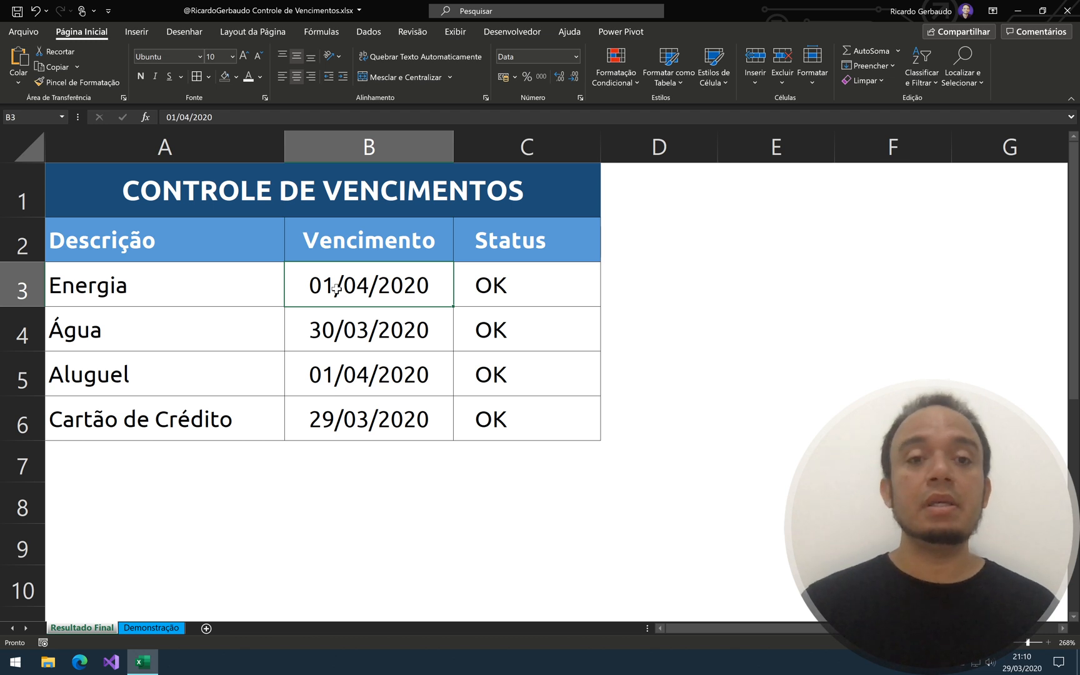
Step: Set the Energia due date to 25/3 and the Aluguel due date to 1/3 in the Vencimento column
{"action": "type", "text": "25/3"}
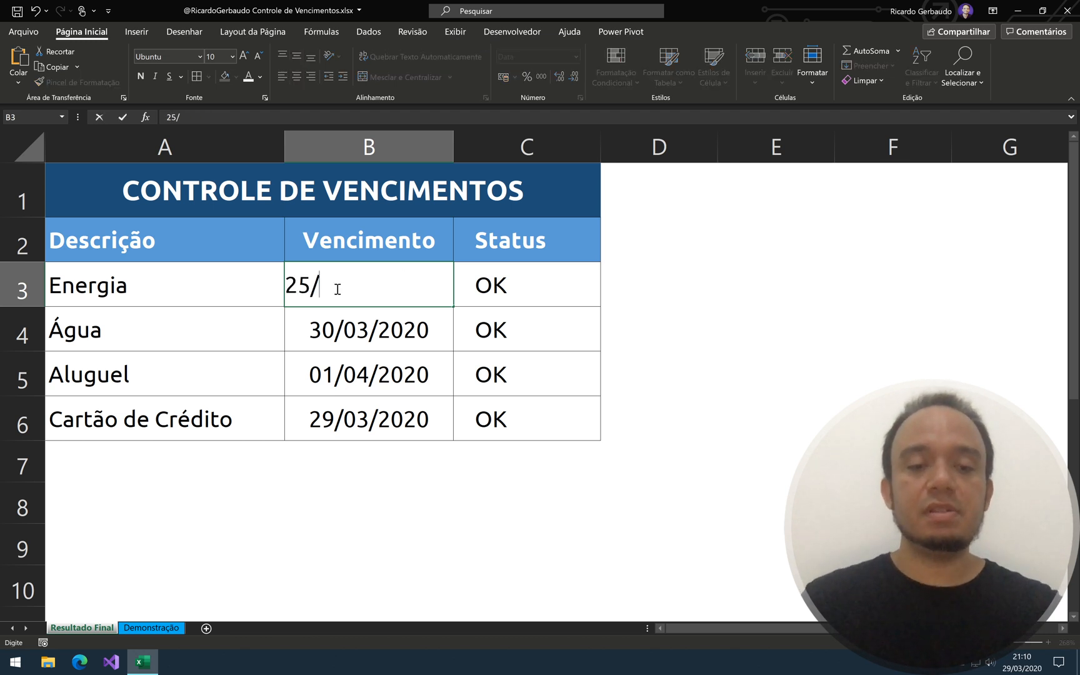
{"action": "key", "text": "Tab"}
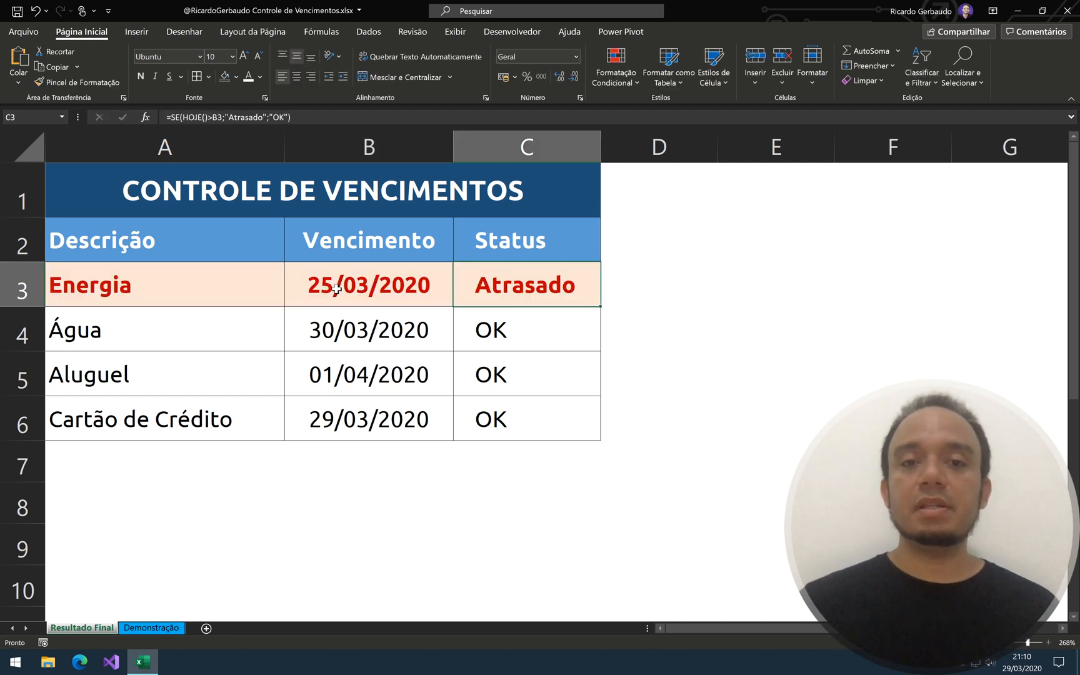
{"action": "key", "text": "Down"}
{"action": "key", "text": "Down"}
{"action": "key", "text": "Left"}
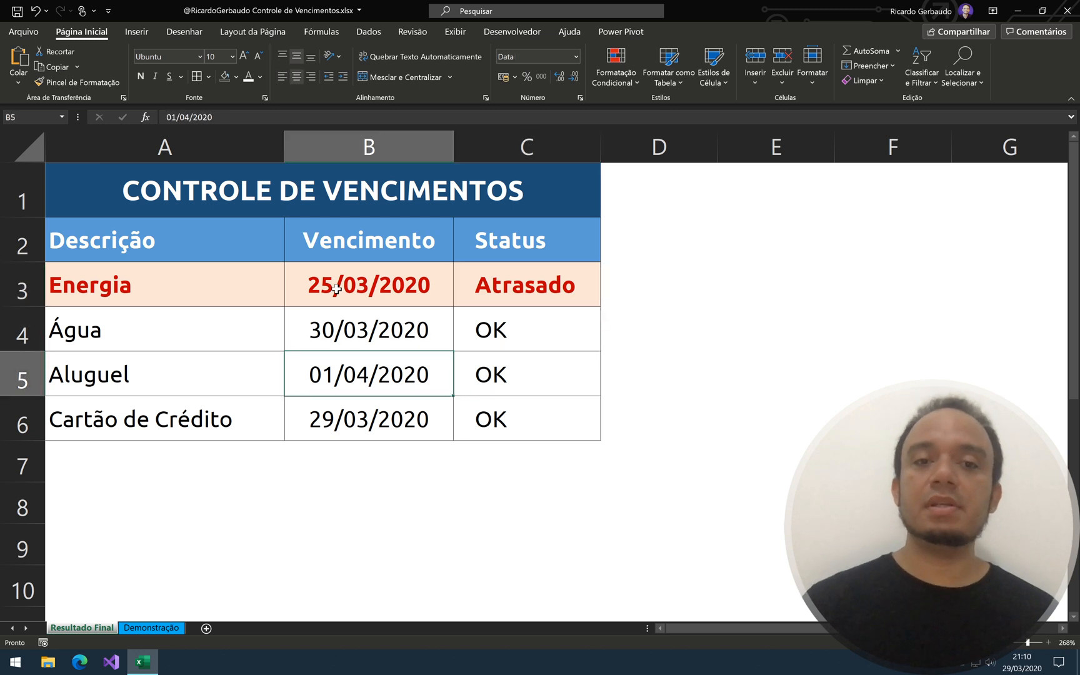
{"action": "type", "text": "1/3"}
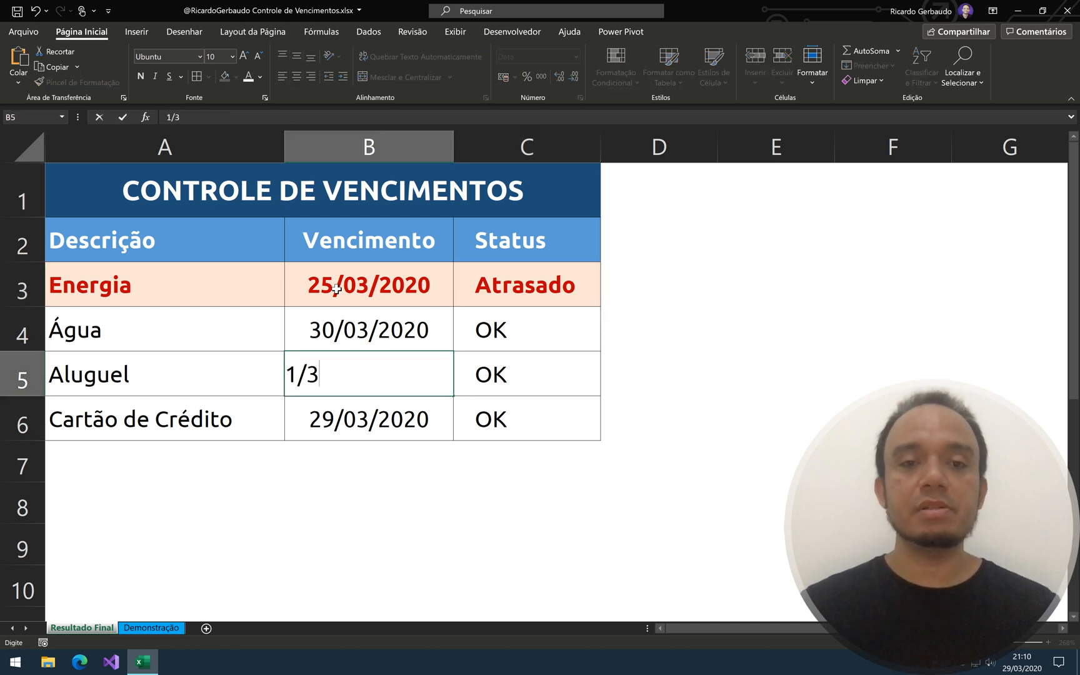
{"action": "key", "text": "Up"}
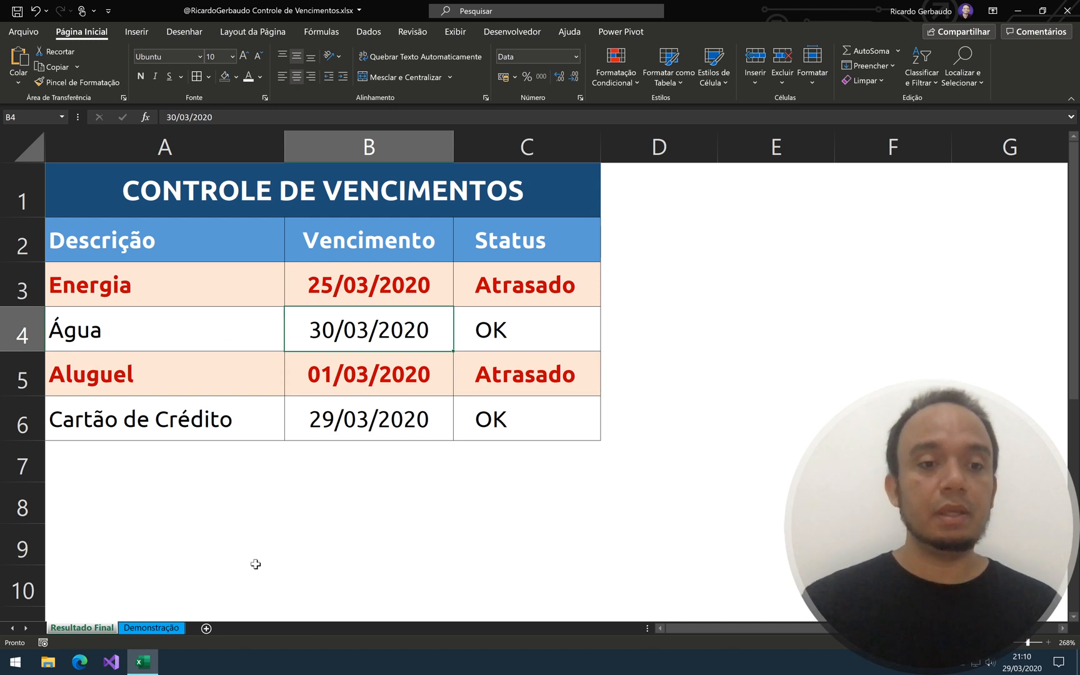
Step: On the Demonstração sheet, begin an SE formula in cell C3 with the logical test HOJE()>B3
{"action": "left_click", "coordinate": [143, 622]}
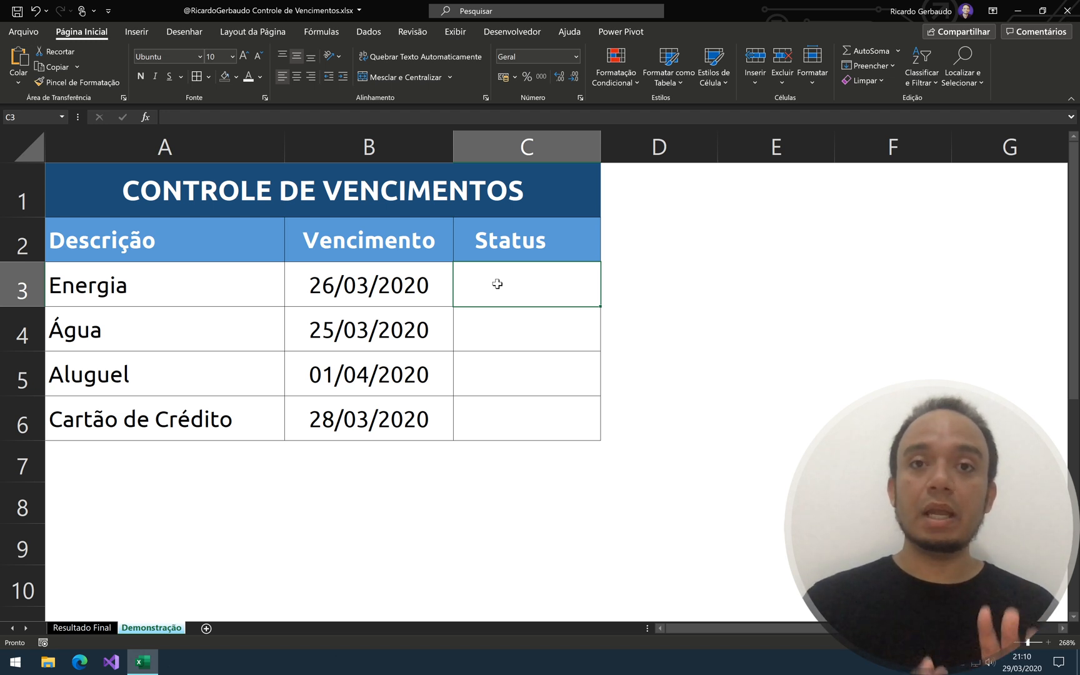
{"action": "double_click", "coordinate": [498, 283]}
{"action": "type", "text": "="}
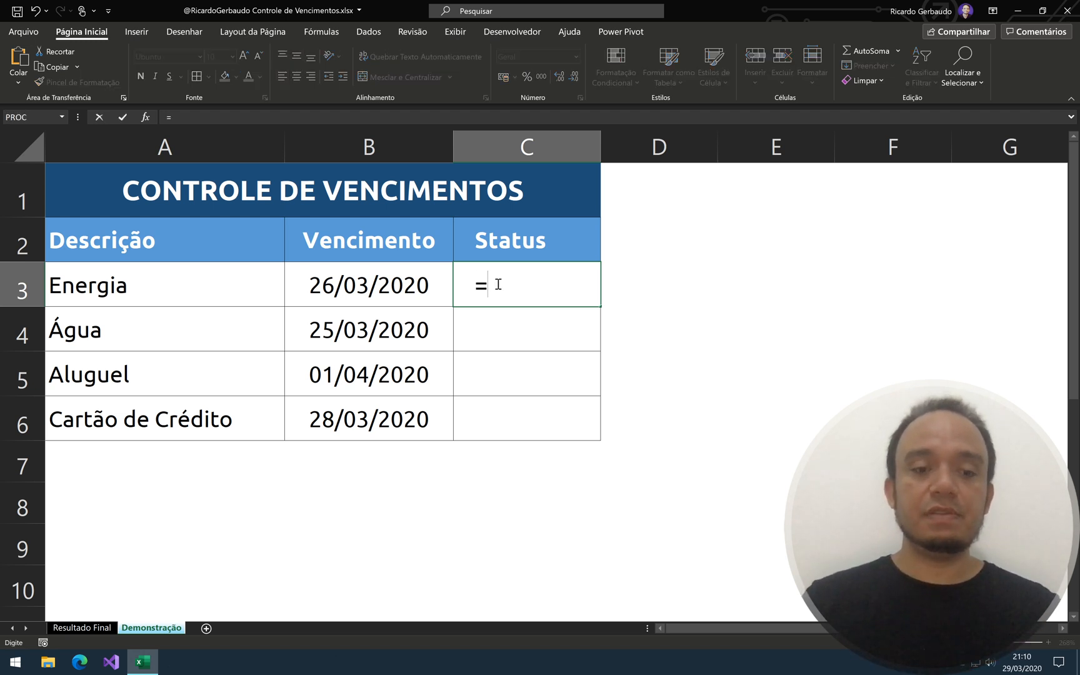
{"action": "type", "text": "SE("}
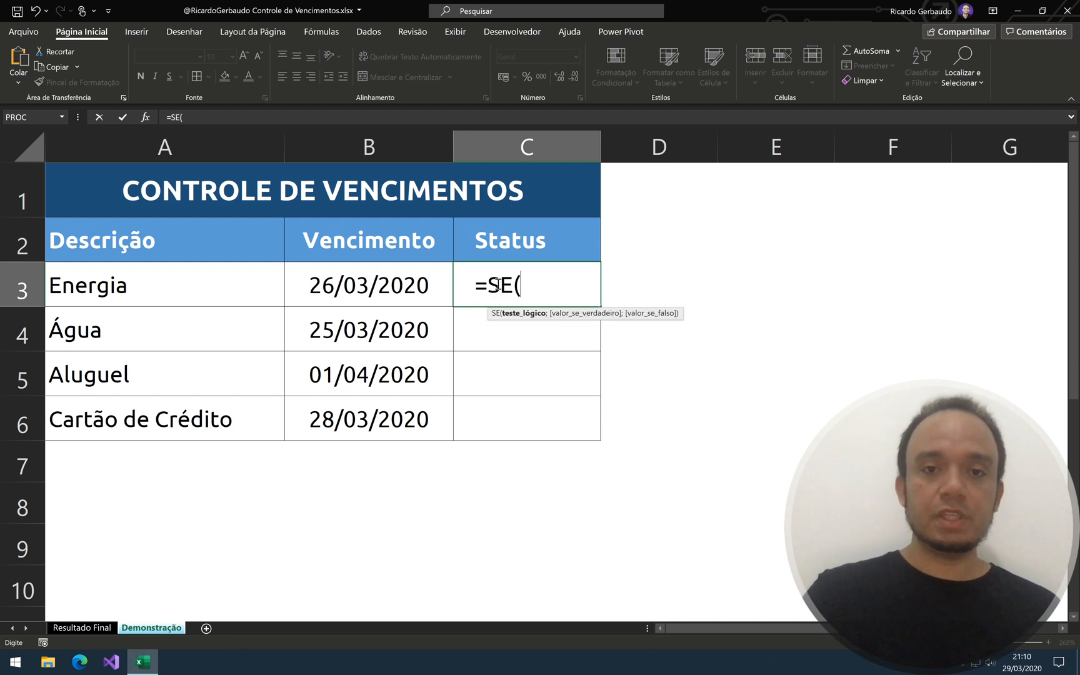
{"action": "key", "text": "super+plus"}
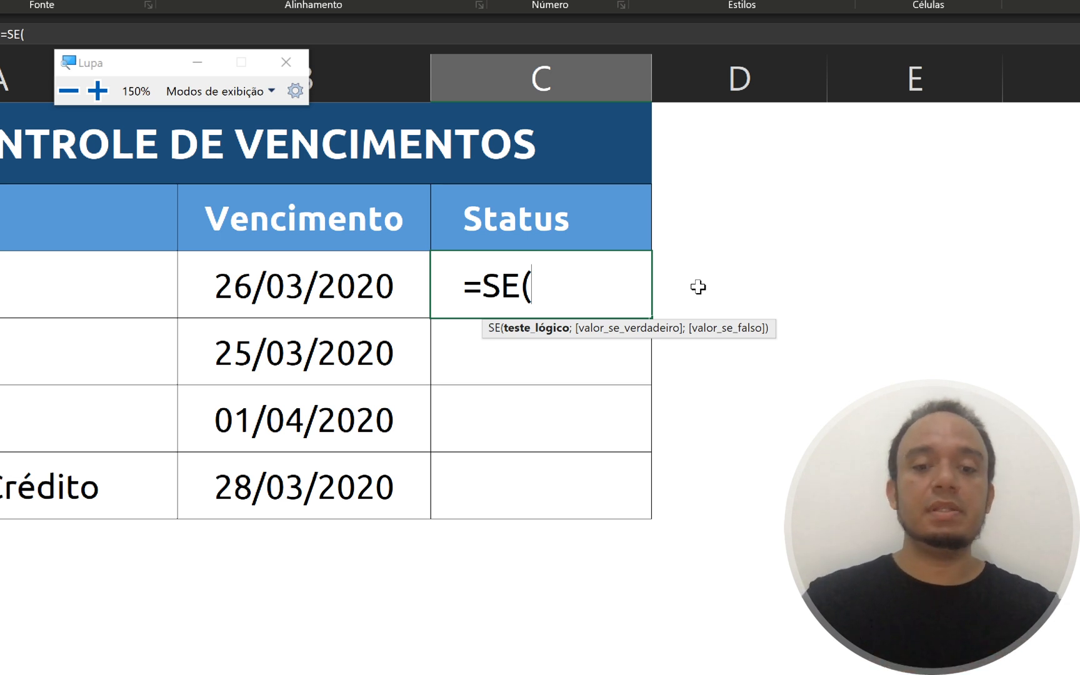
{"action": "type", "text": "HOJE"}
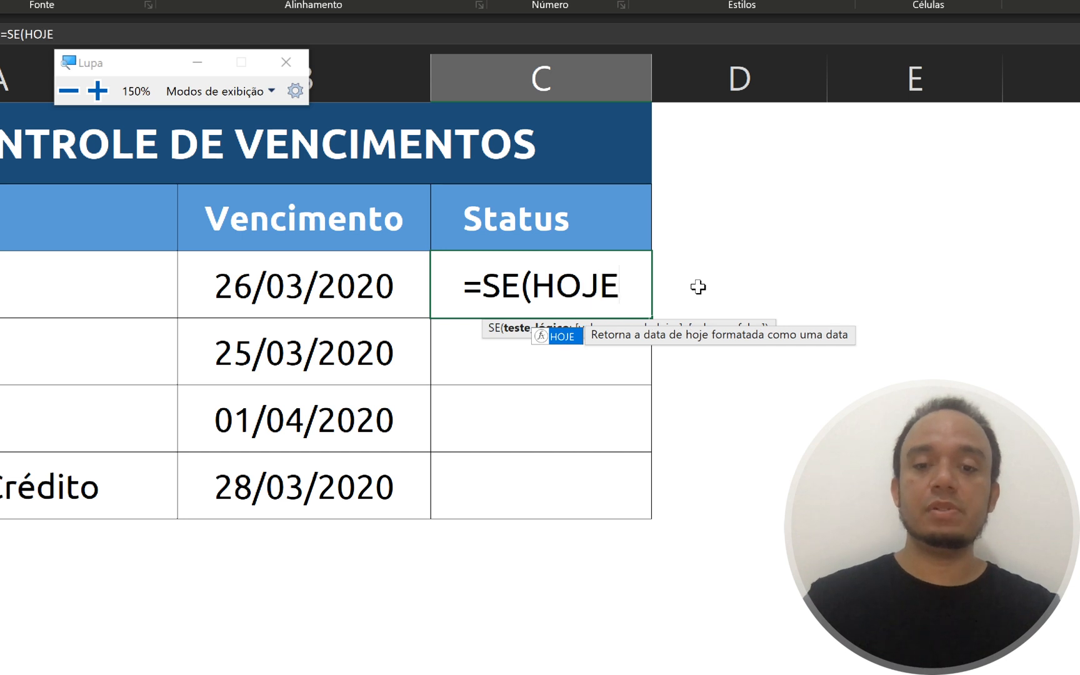
{"action": "type", "text": "()"}
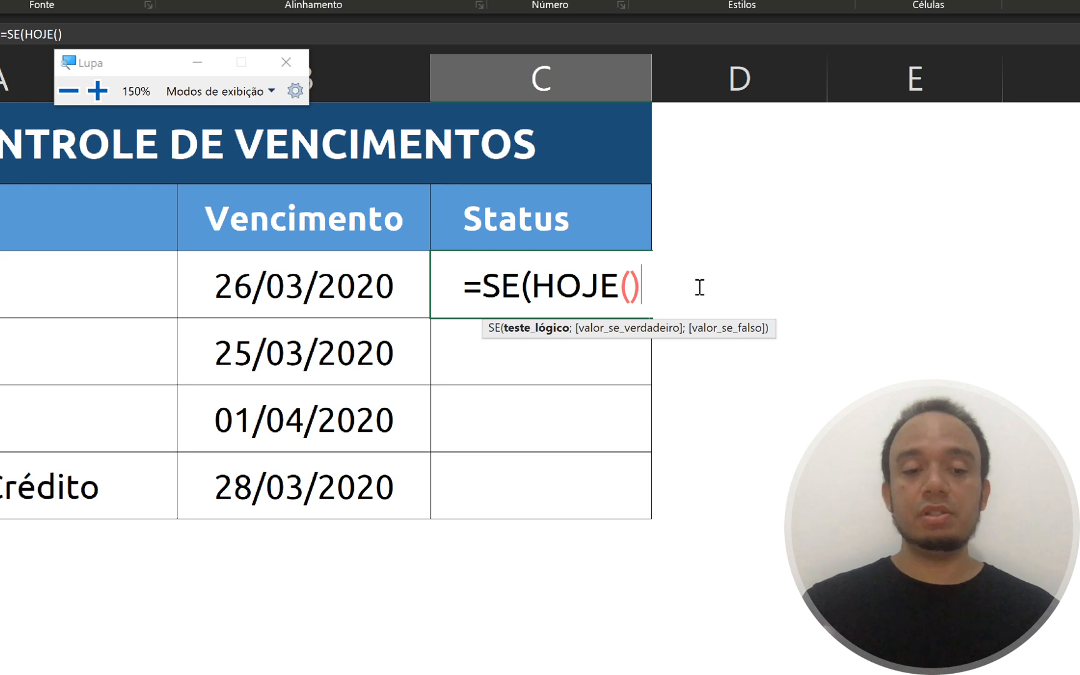
{"action": "type", "text": ">"}
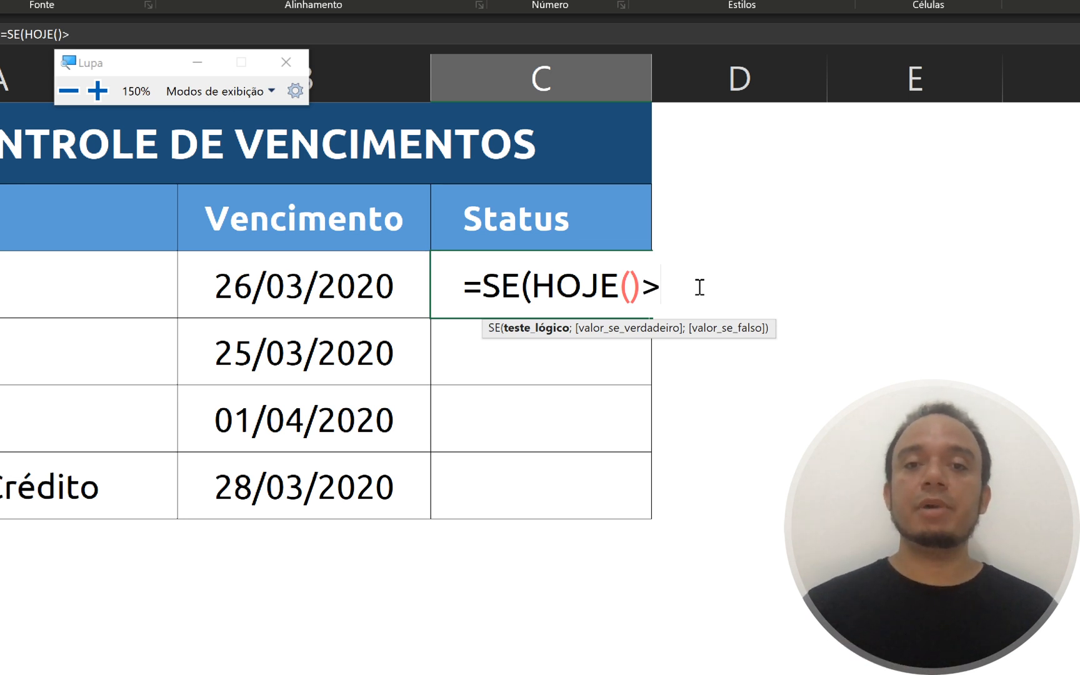
{"action": "left_click", "coordinate": [293, 295]}
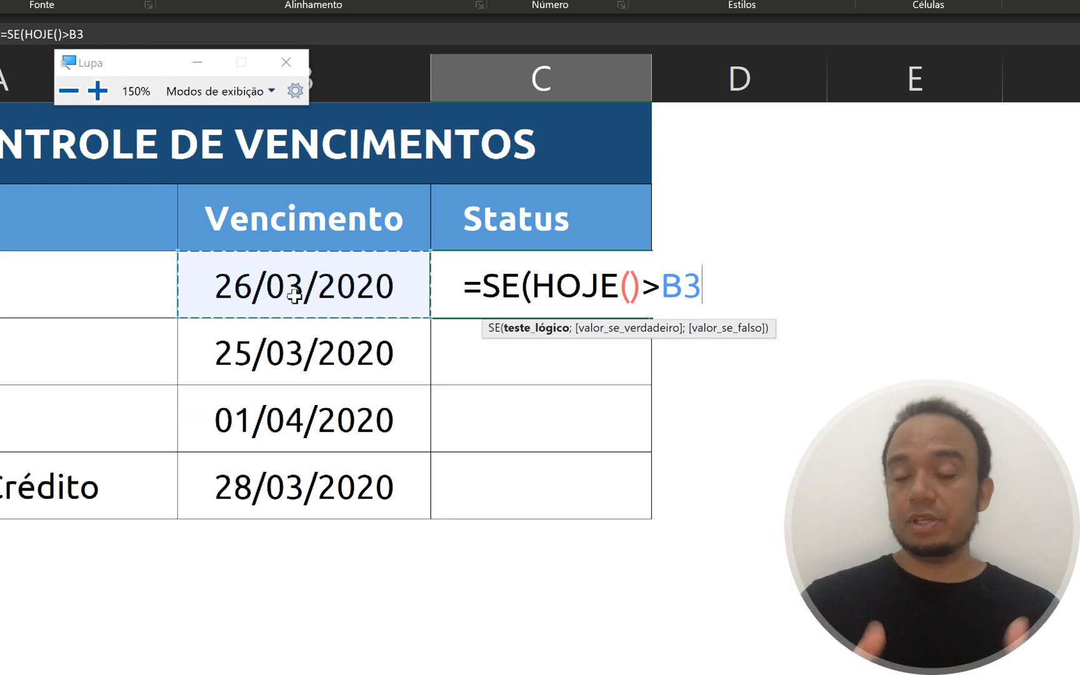
Step: Complete the C3 formula so it returns "Vencido" when the test is true and "OK" when it is false
{"action": "type", "text": ";"}
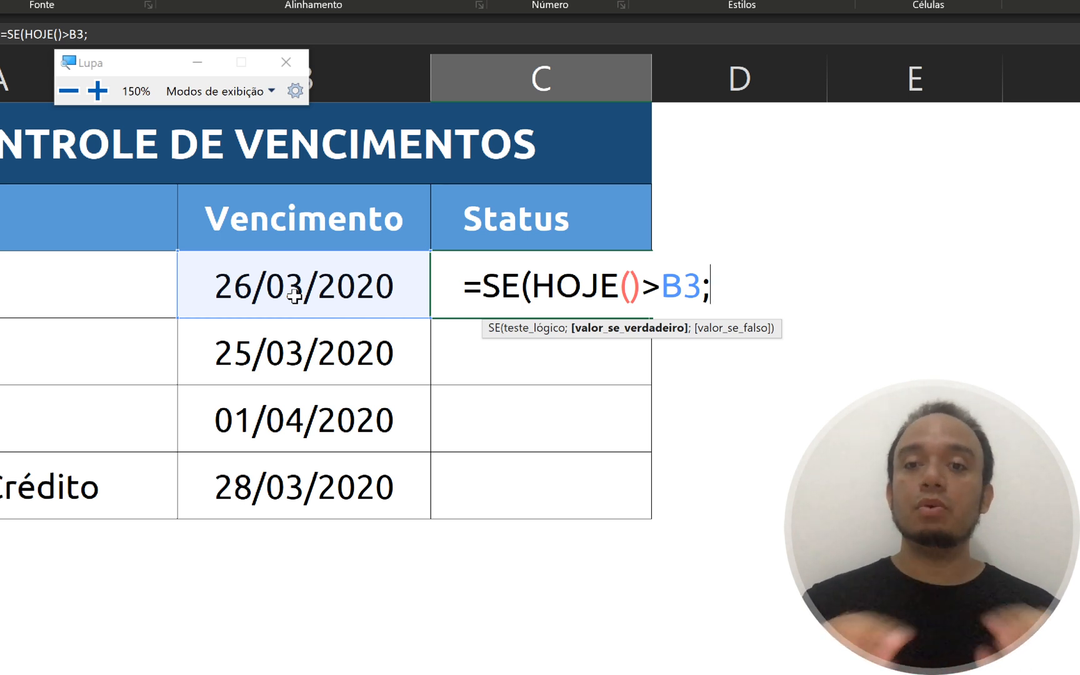
{"action": "type", "text": "\"V"}
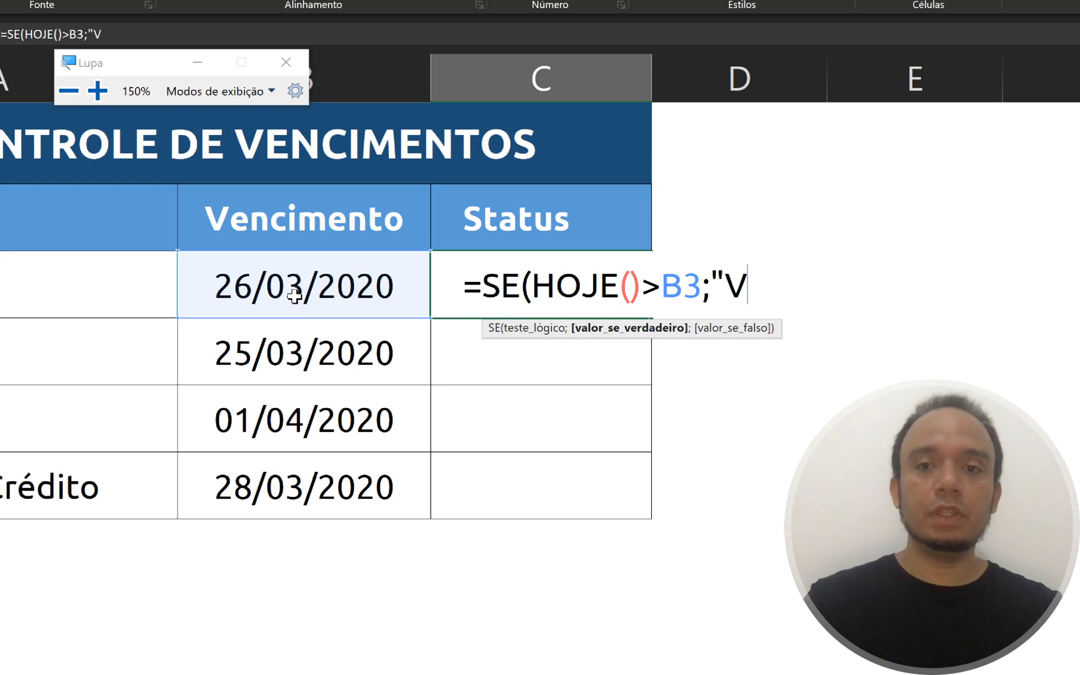
{"action": "type", "text": "encido"}
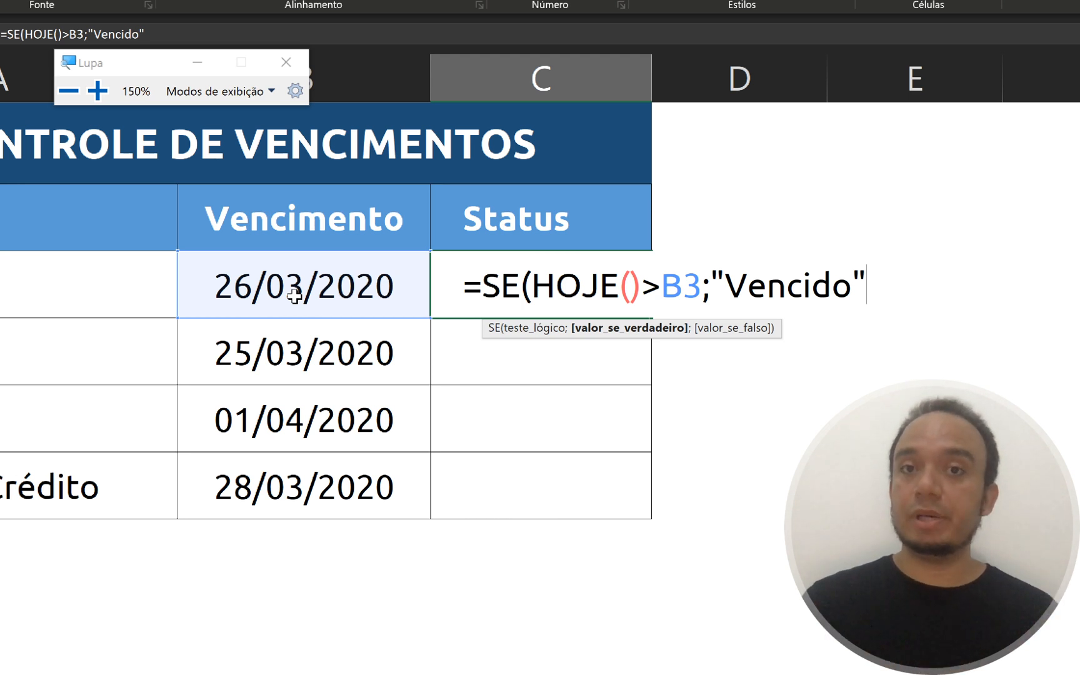
{"action": "type", "text": "\";"}
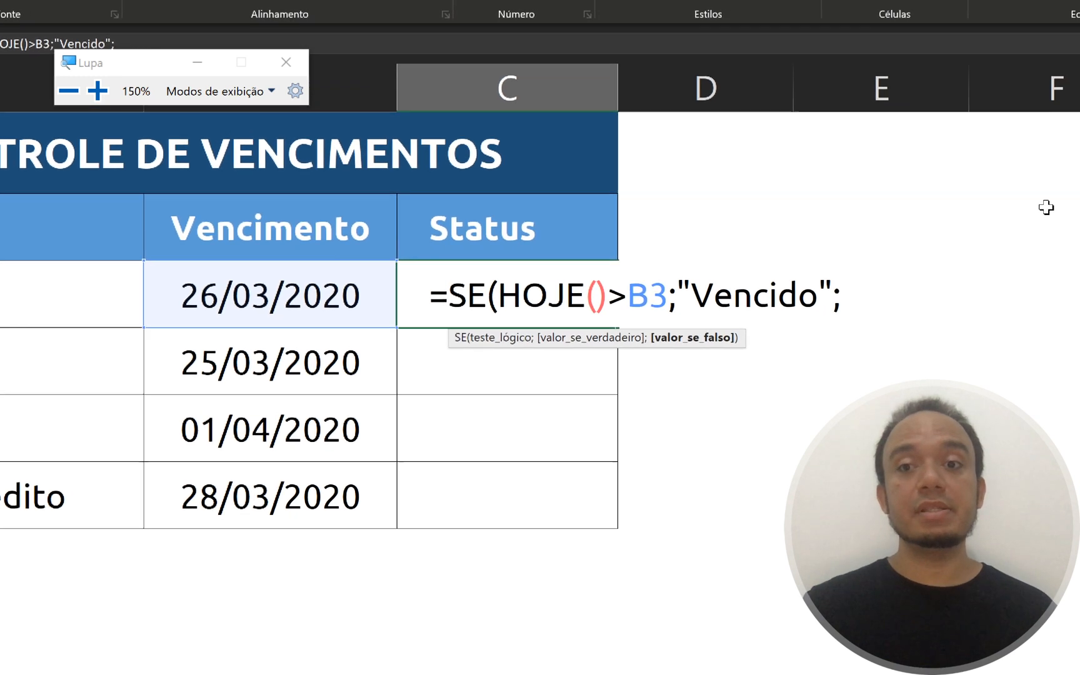
{"action": "type", "text": "\""}
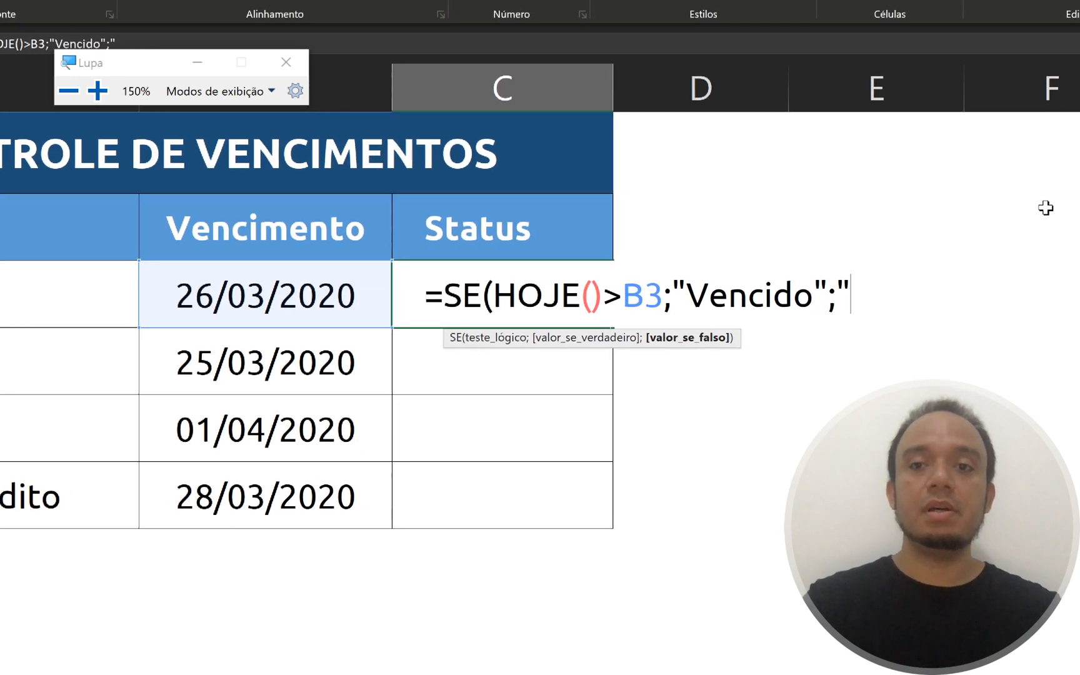
{"action": "type", "text": "OK"}
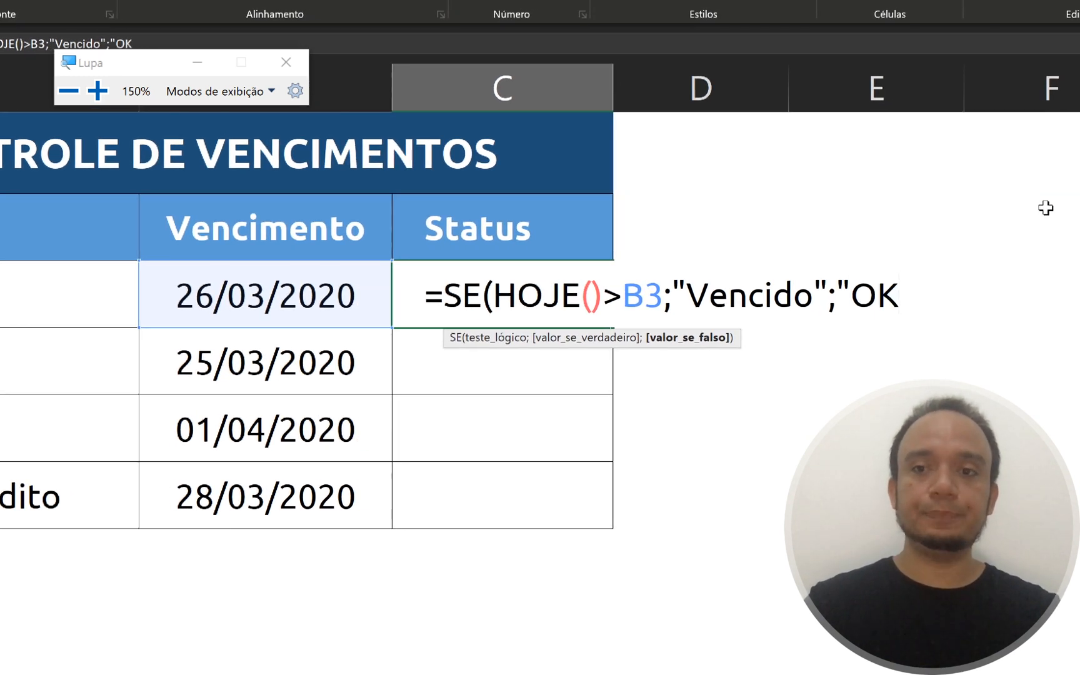
{"action": "type", "text": "\")"}
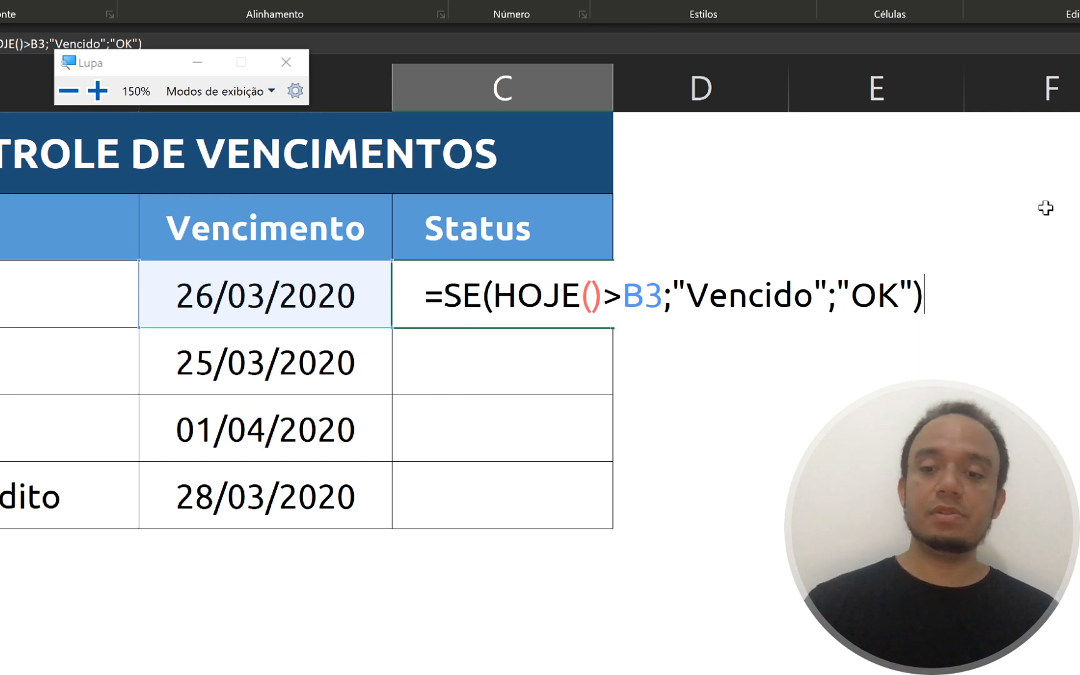
{"action": "key", "text": "Return"}
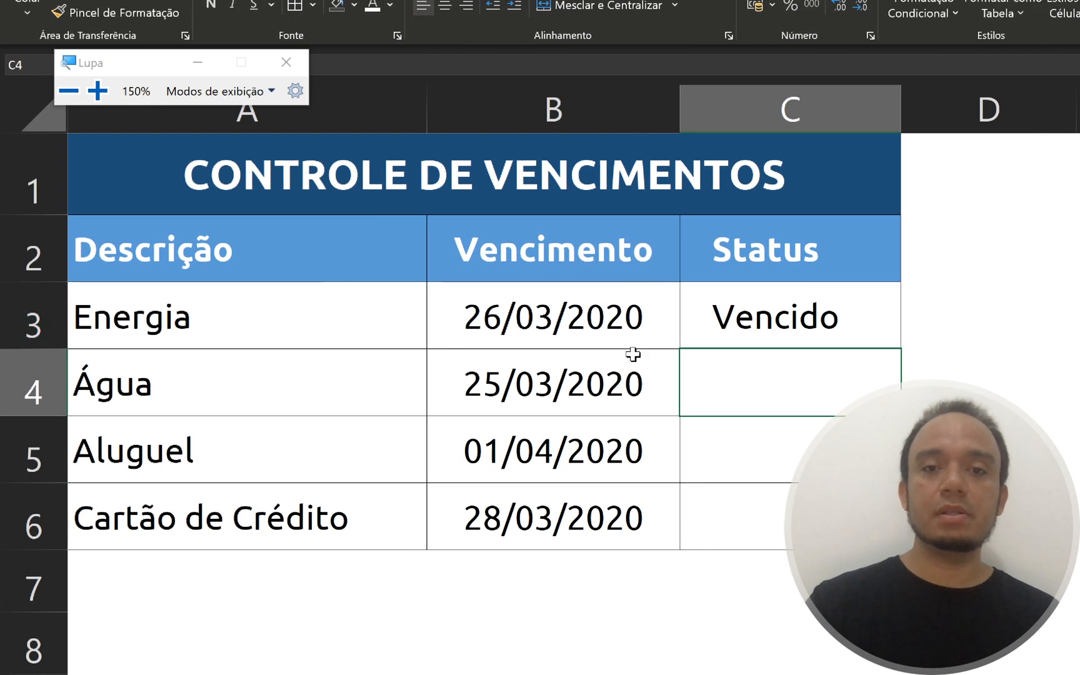
Step: Test the status formula by setting the Energia due date in B3 to 1/4
{"action": "left_click", "coordinate": [540, 295]}
{"action": "type", "text": "1/4"}
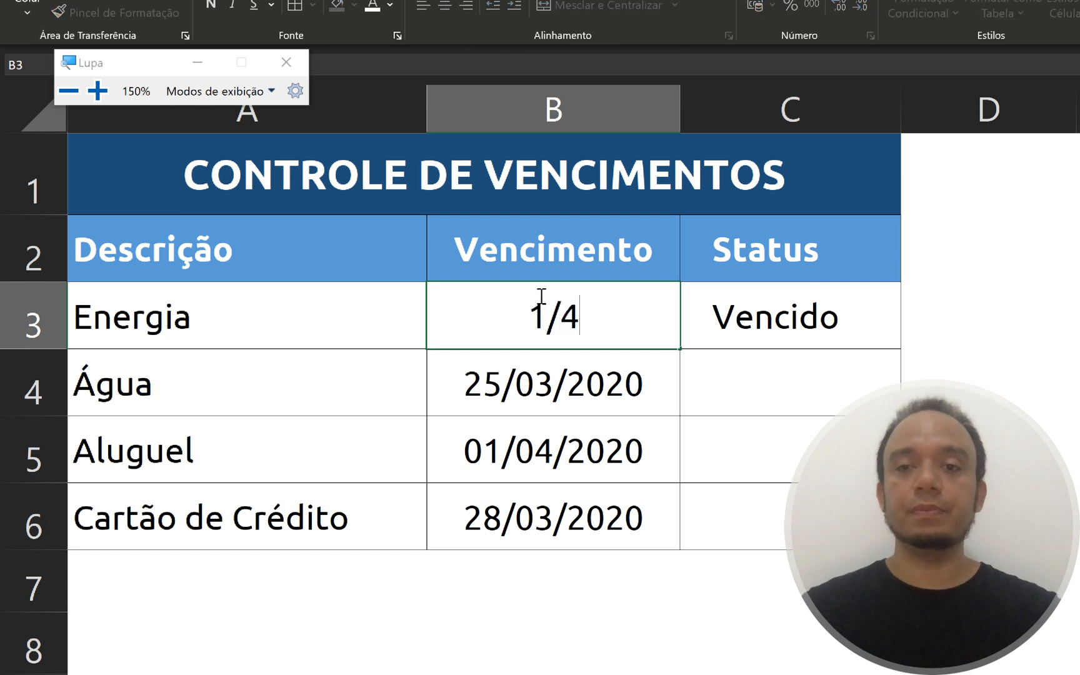
{"action": "key", "text": "Return"}
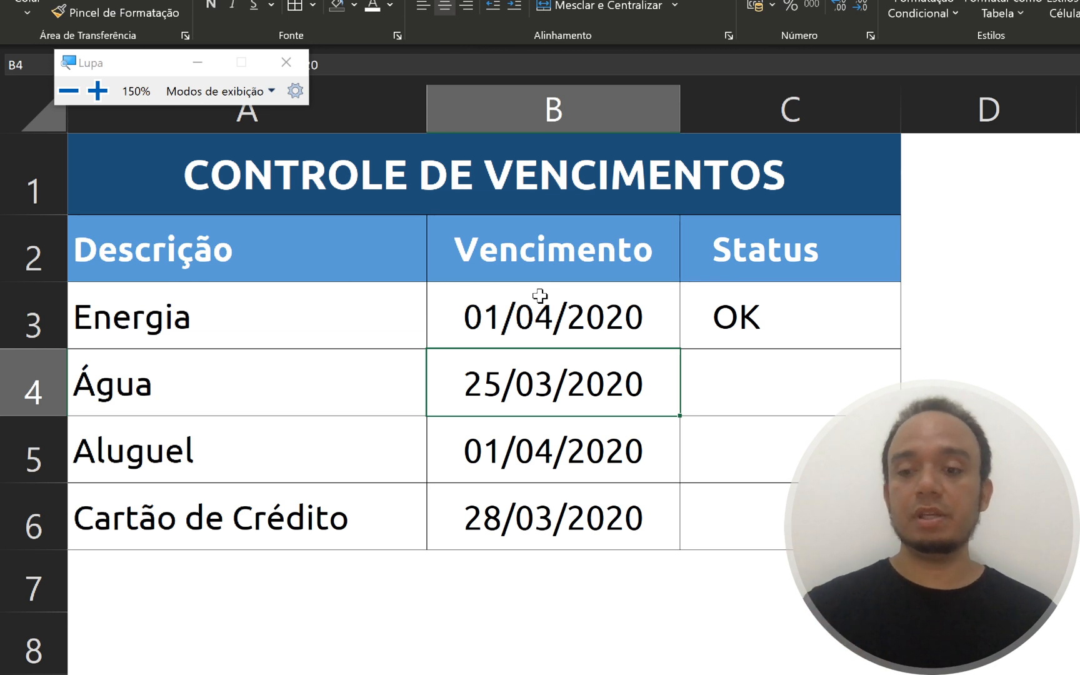
Step: Set the Energia due date in B3 to 1/2
{"action": "left_click", "coordinate": [540, 296]}
{"action": "type", "text": "1/2"}
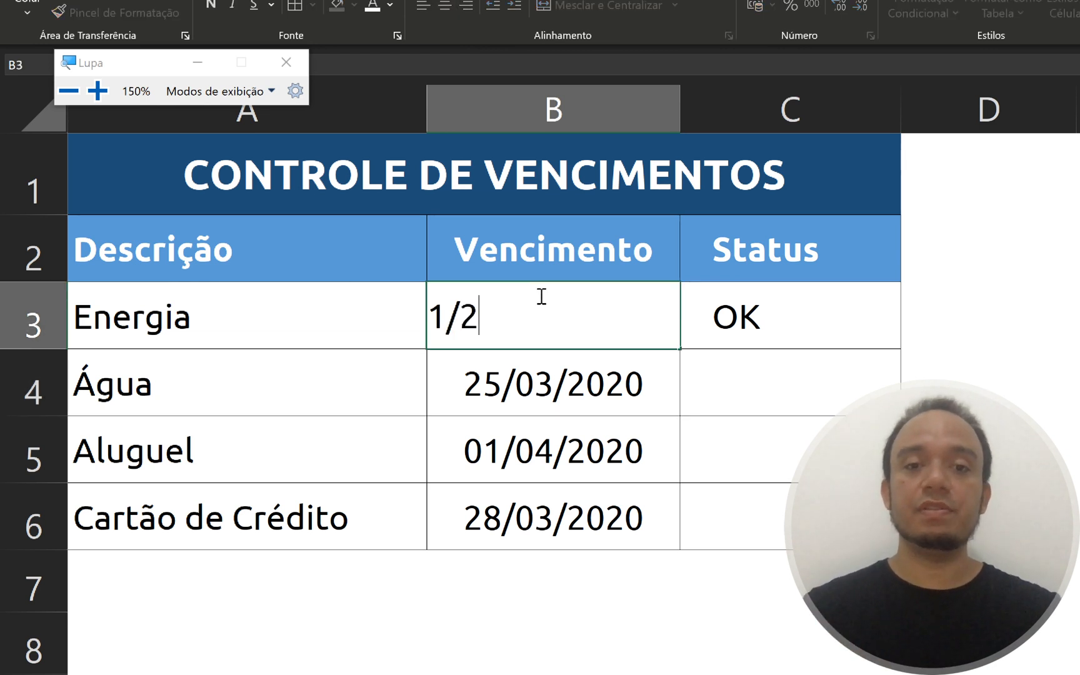
{"action": "key", "text": "Return"}
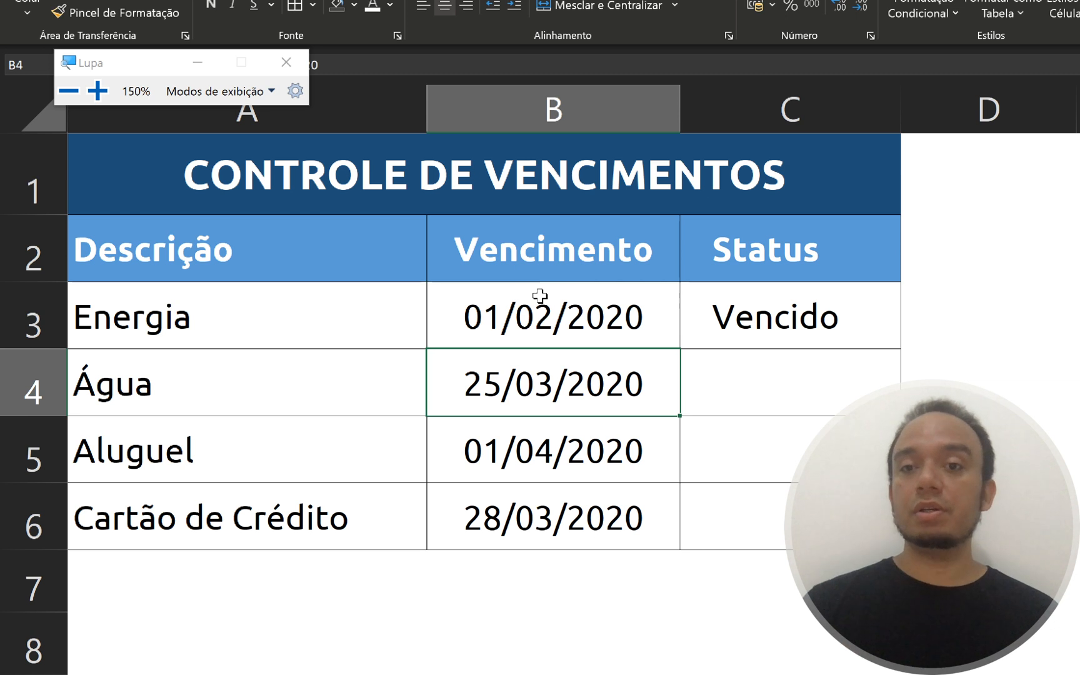
Step: Copy the status formula from C3 down through C6 for the remaining bills
{"action": "left_click", "coordinate": [882, 325]}
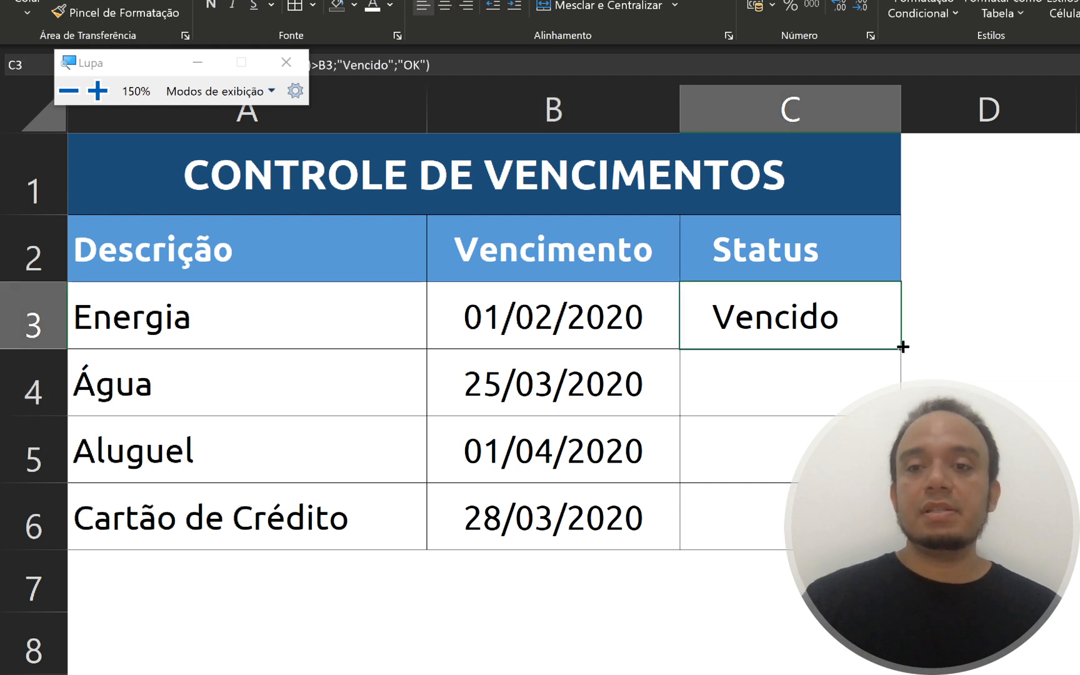
{"action": "left_click_drag", "start_coordinate": [901, 353], "coordinate": [901, 528]}
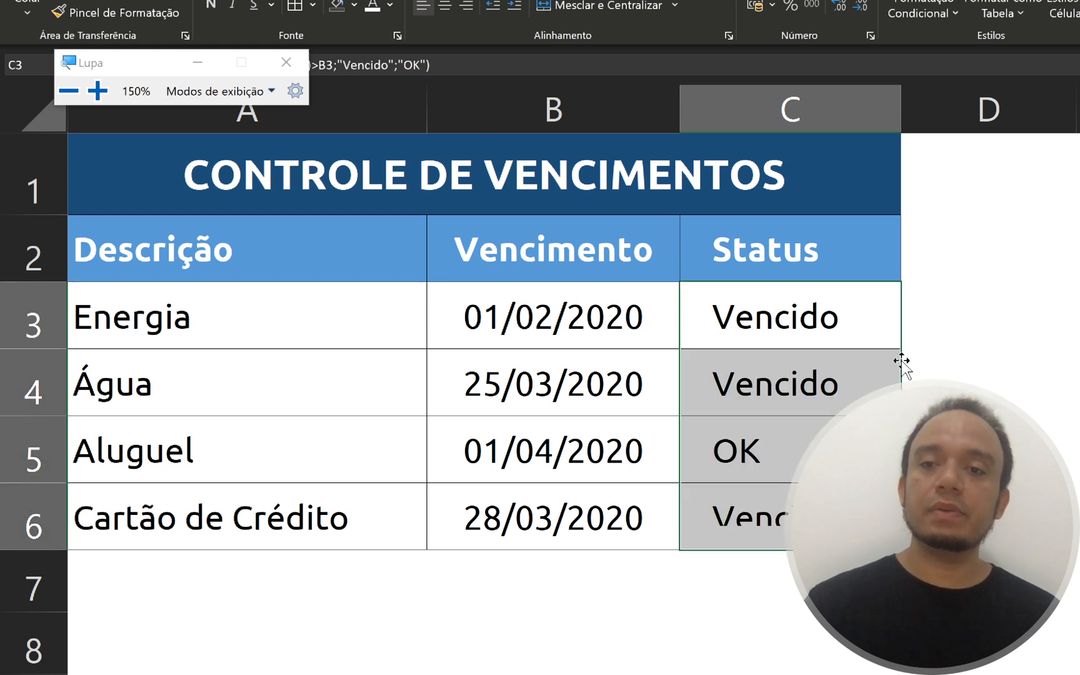
{"action": "left_click", "coordinate": [880, 324]}
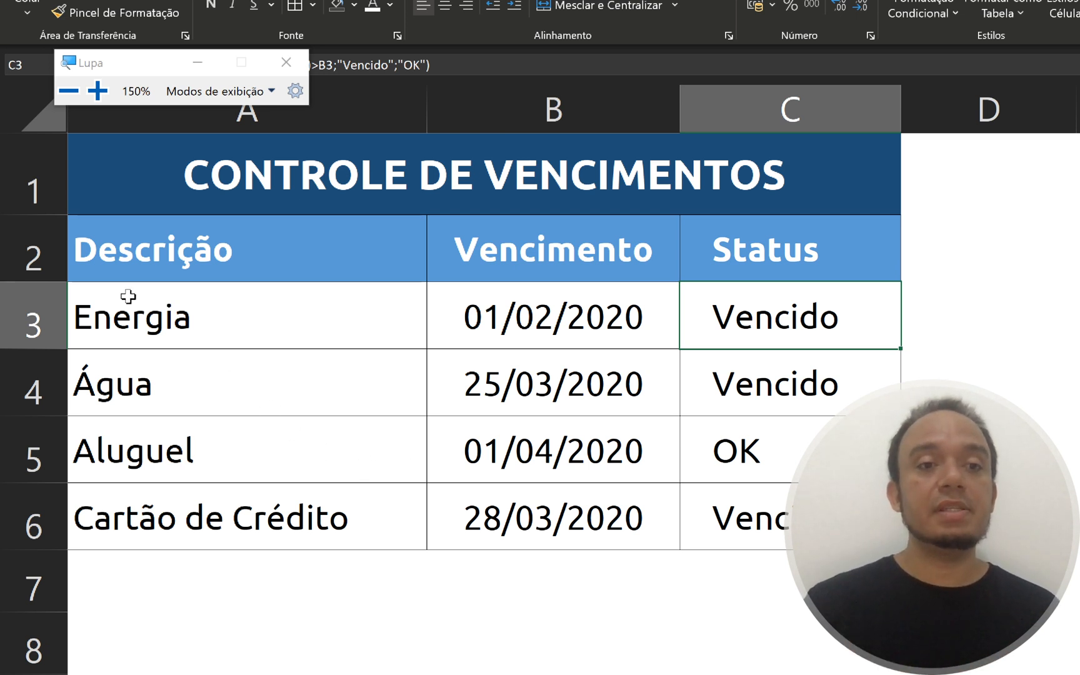
Step: Start a new conditional formatting rule for A3:C6 that uses a formula to determine which cells to format
{"action": "left_click_drag", "start_coordinate": [125, 290], "coordinate": [762, 519]}
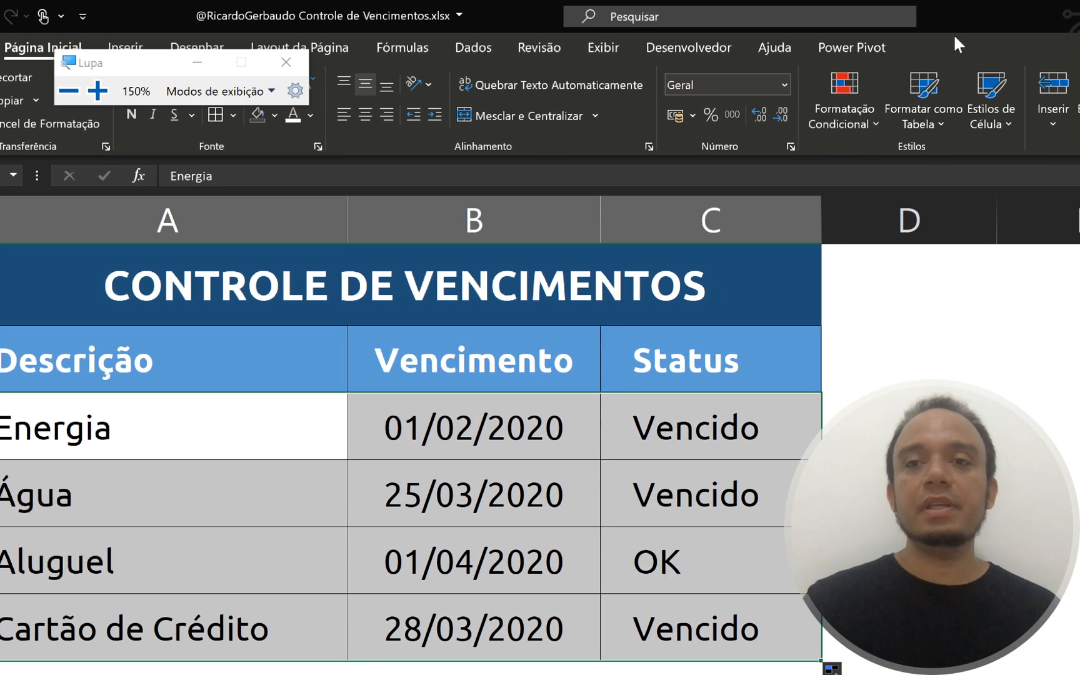
{"action": "left_click", "coordinate": [918, 7]}
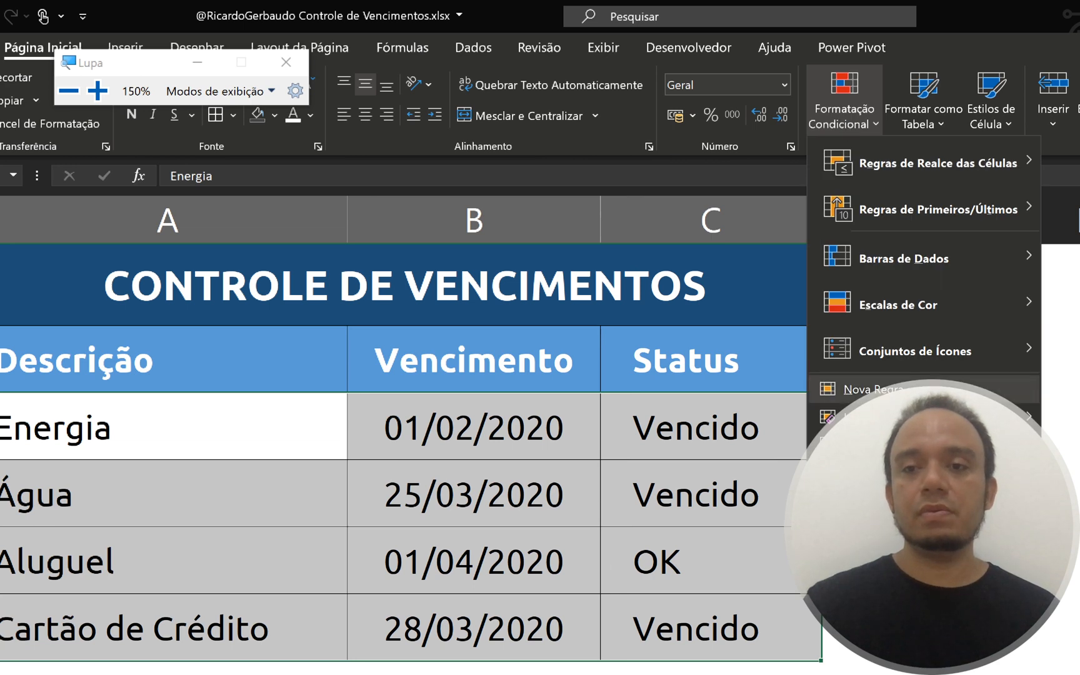
{"action": "left_click", "coordinate": [873, 388]}
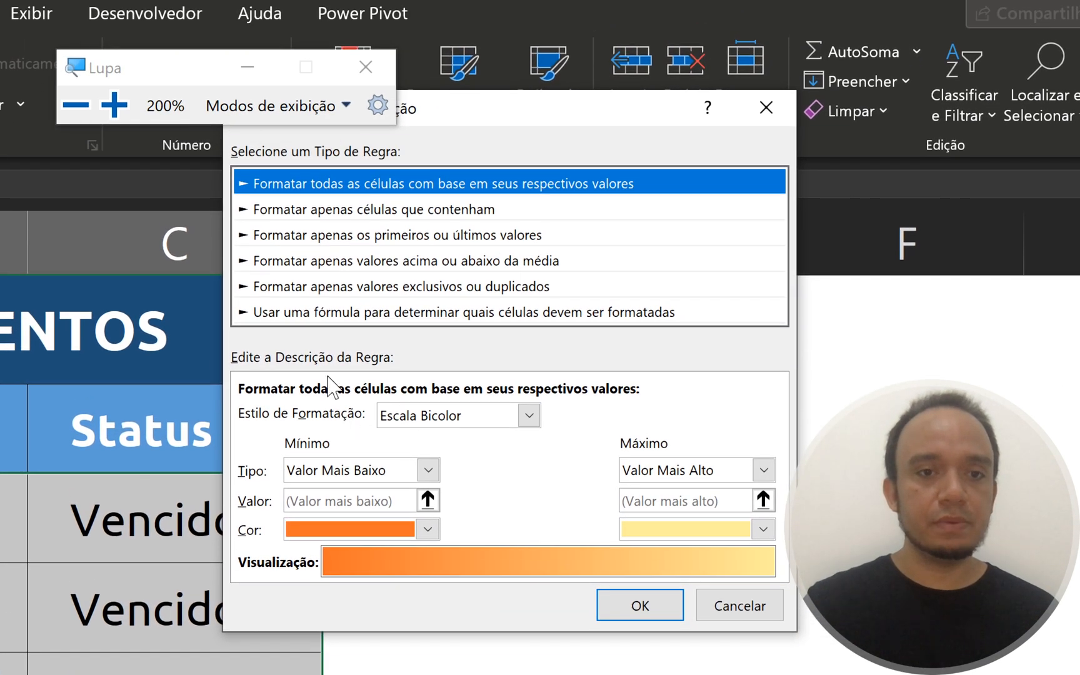
{"action": "left_click", "coordinate": [310, 295]}
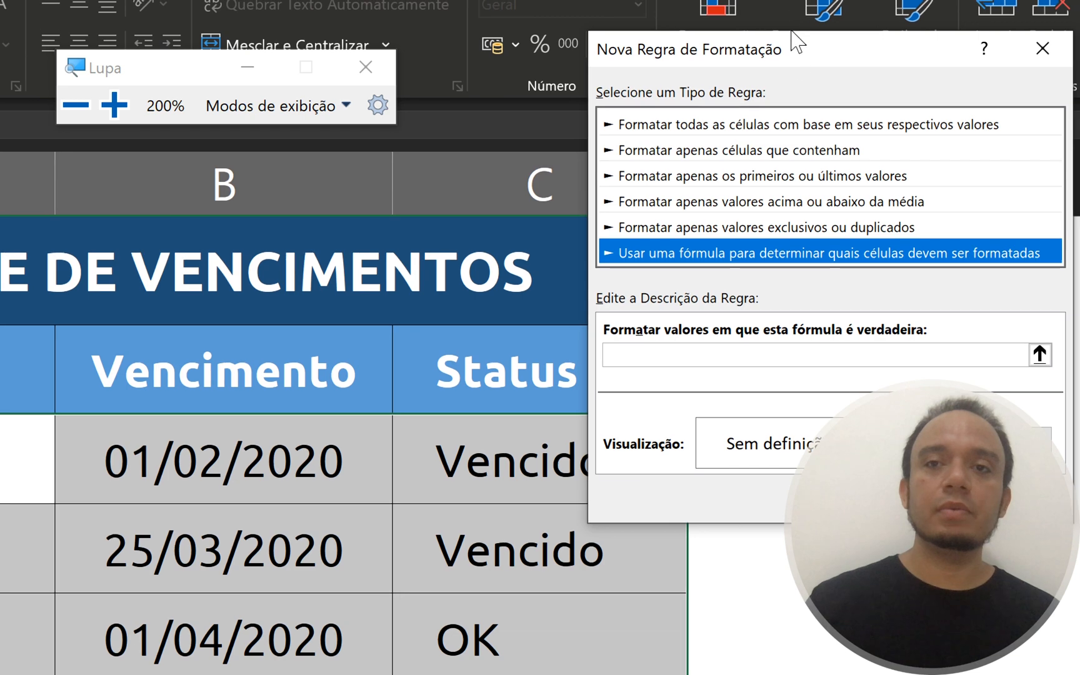
{"action": "left_click_drag", "start_coordinate": [796, 41], "coordinate": [241, 173]}
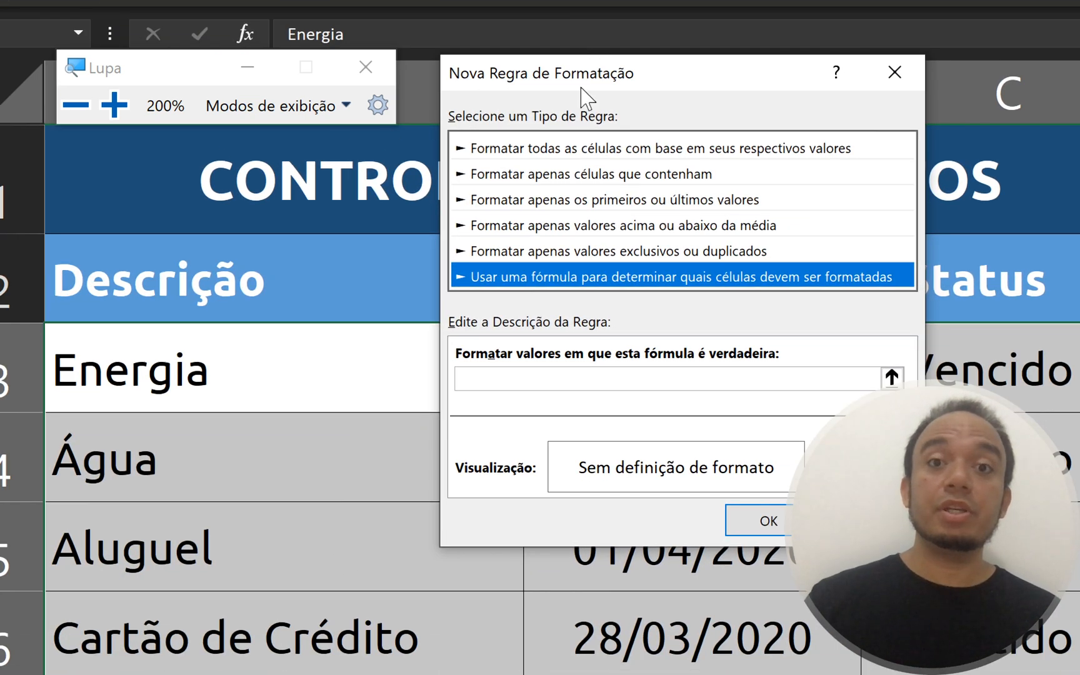
{"action": "left_click_drag", "start_coordinate": [584, 90], "coordinate": [574, 164]}
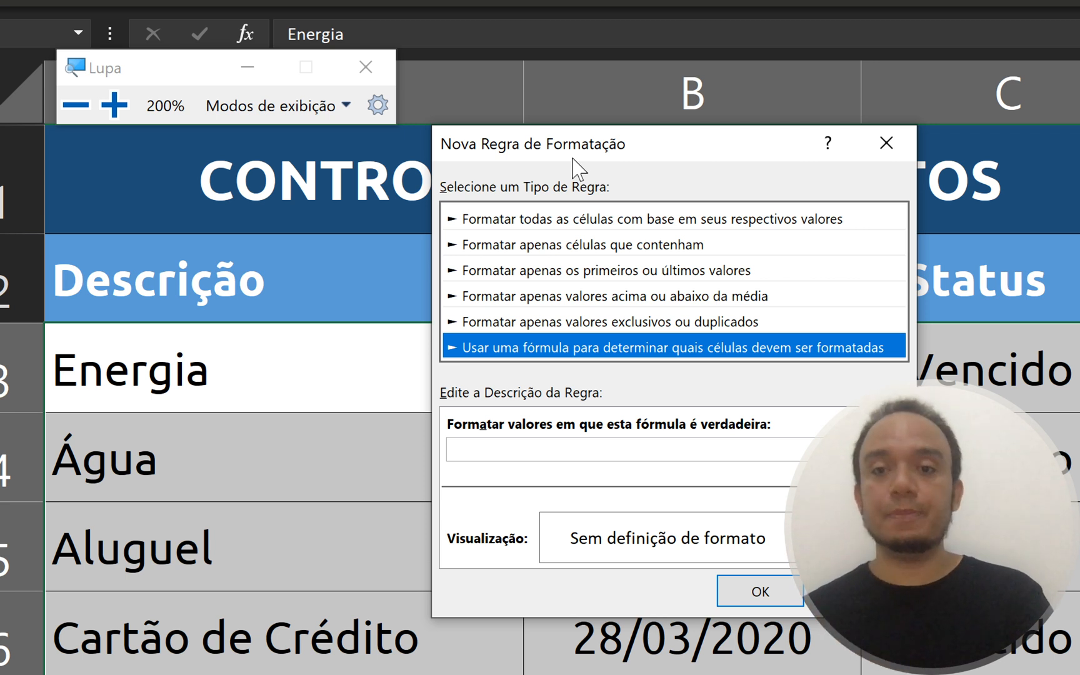
Step: Enter =C3="Vencido" as the formatting rule's formula
{"action": "left_click", "coordinate": [513, 458]}
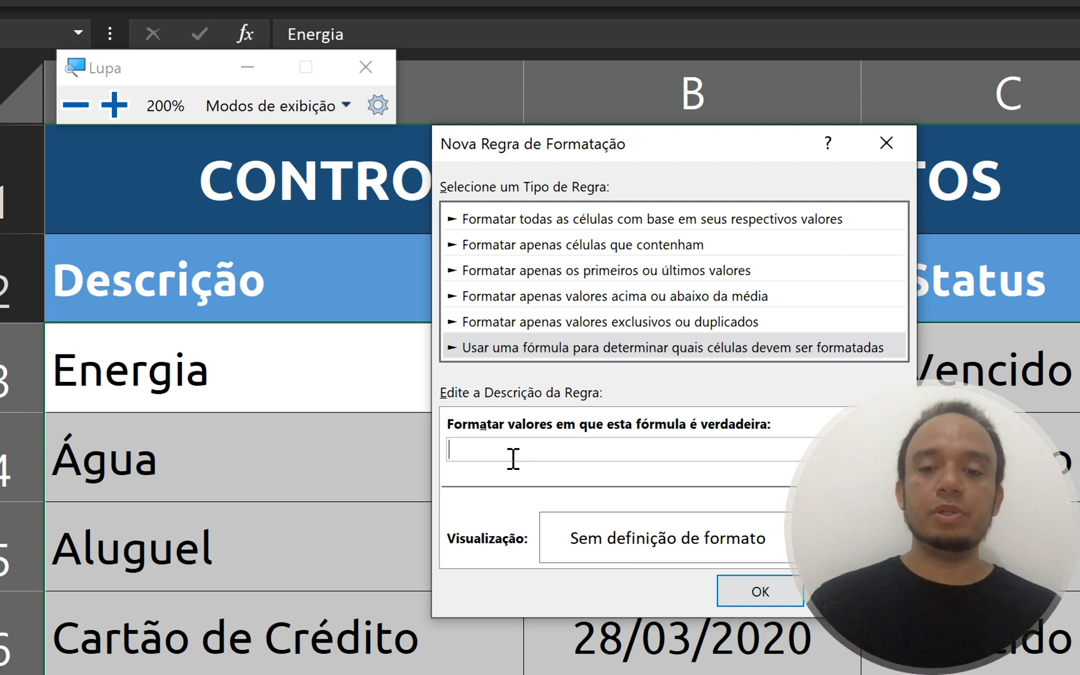
{"action": "type", "text": "="}
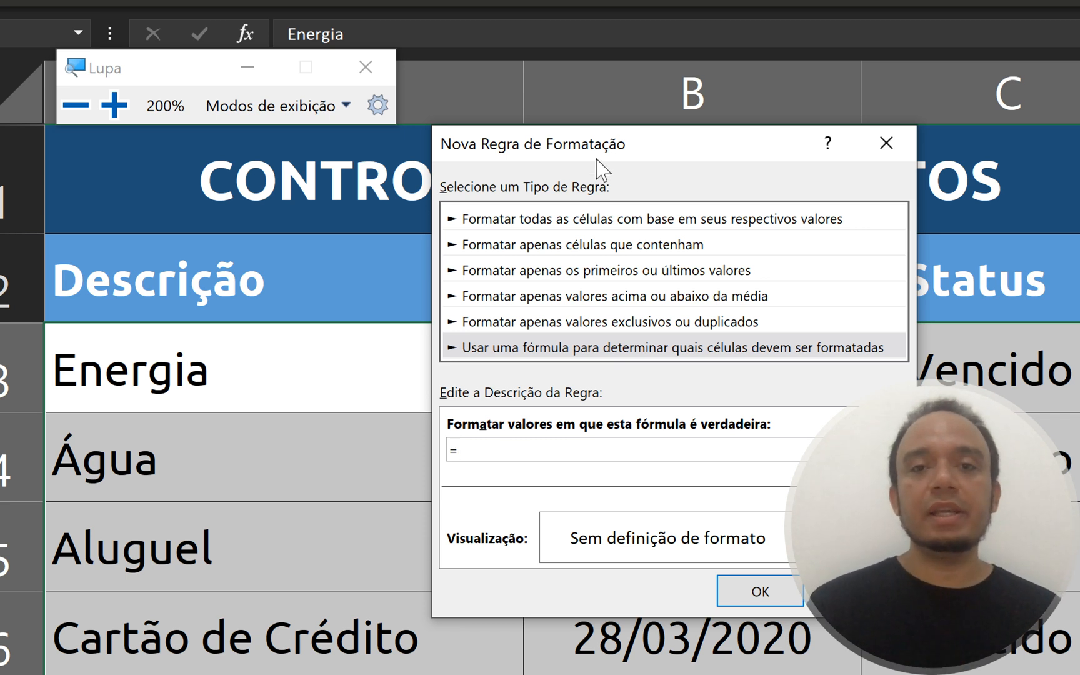
{"action": "left_click_drag", "start_coordinate": [670, 147], "coordinate": [605, 150]}
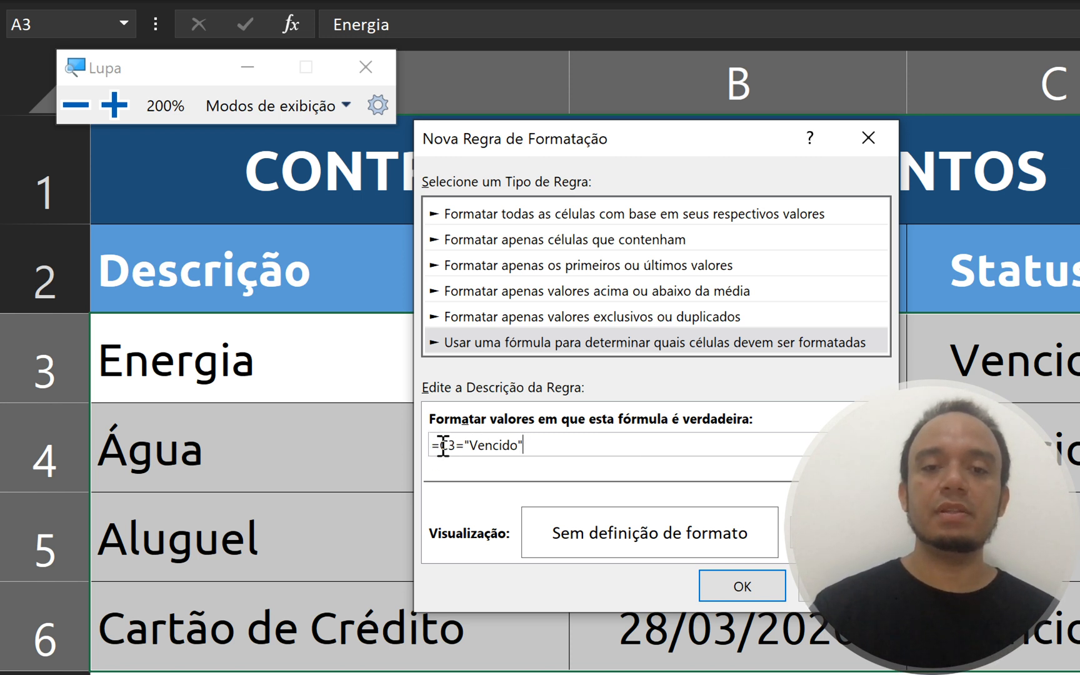
{"action": "left_click_drag", "start_coordinate": [440, 445], "coordinate": [550, 453]}
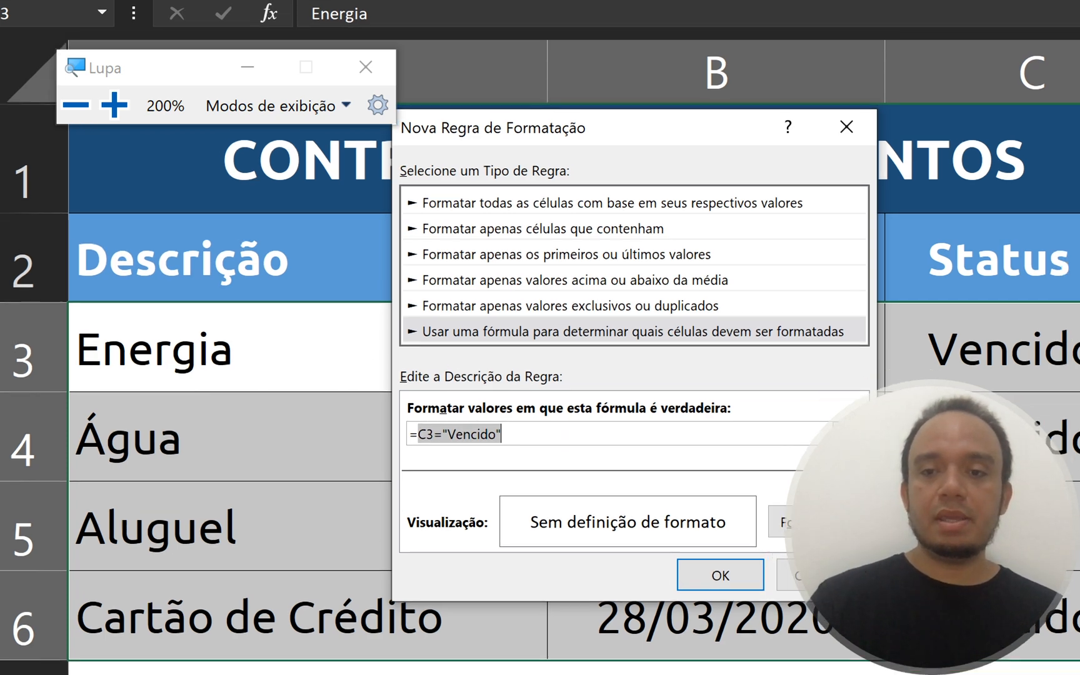
Step: Set the rule's font color to the standard dark red and apply the rule to the table
{"action": "left_click", "coordinate": [818, 525]}
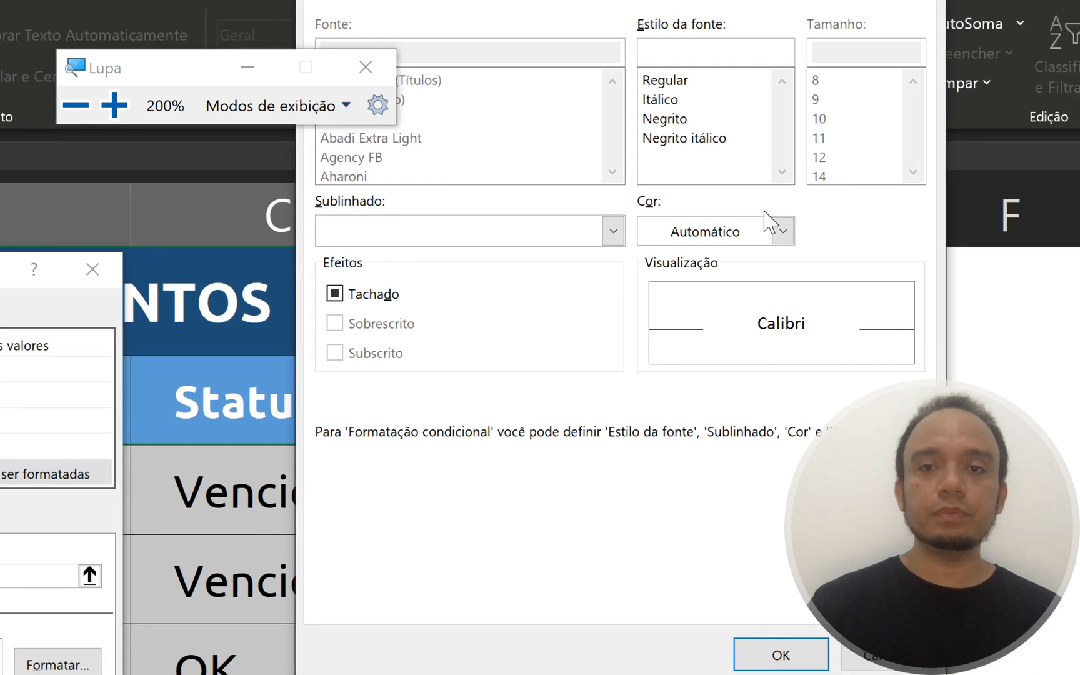
{"action": "left_click", "coordinate": [782, 230]}
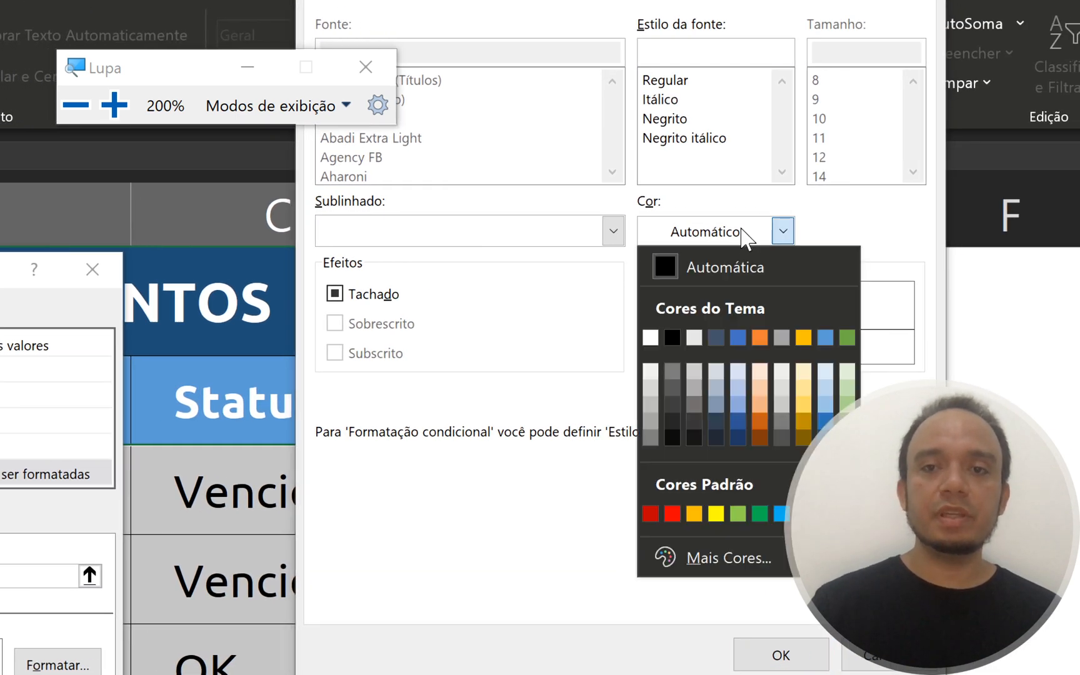
{"action": "left_click", "coordinate": [648, 514]}
{"action": "left_click", "coordinate": [741, 616]}
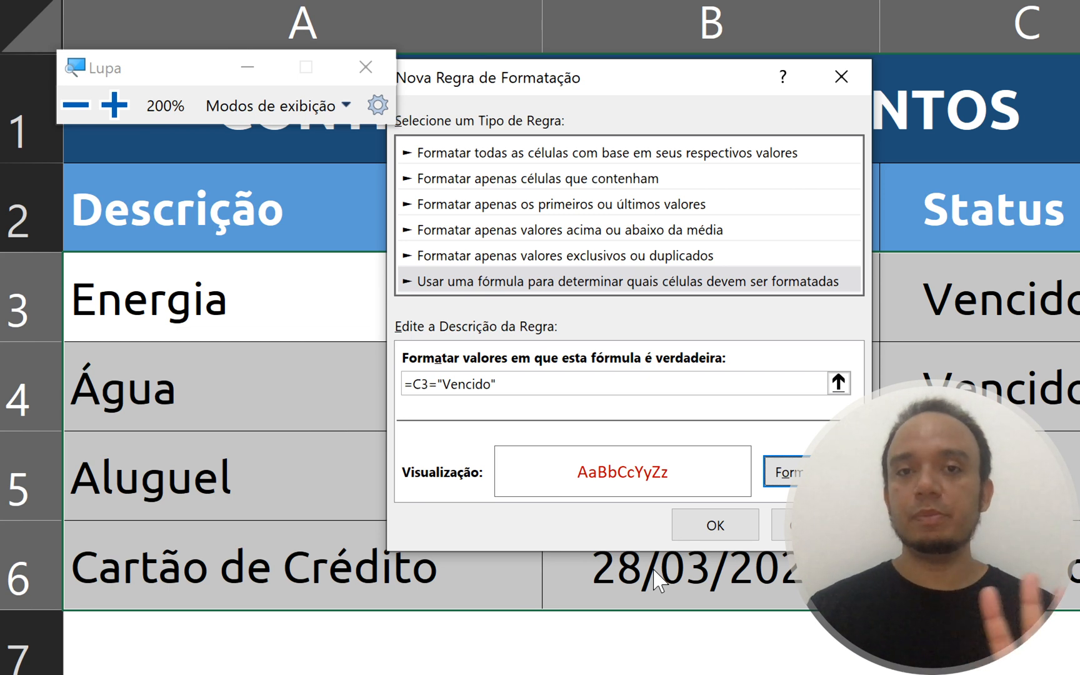
{"action": "left_click", "coordinate": [710, 531]}
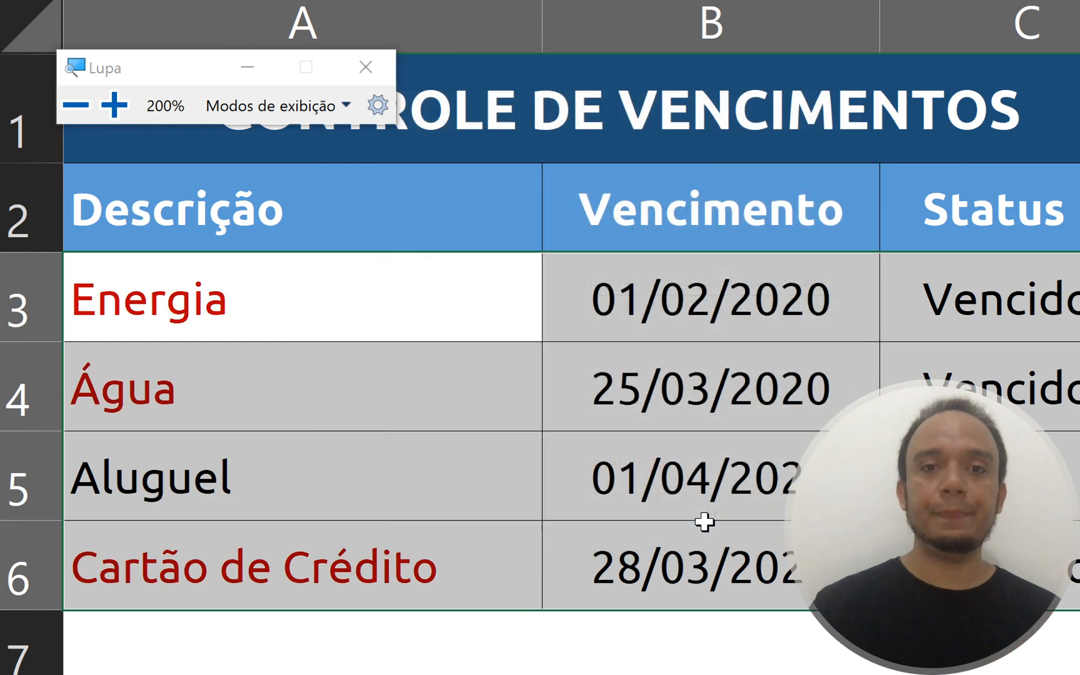
{"action": "left_click", "coordinate": [491, 417]}
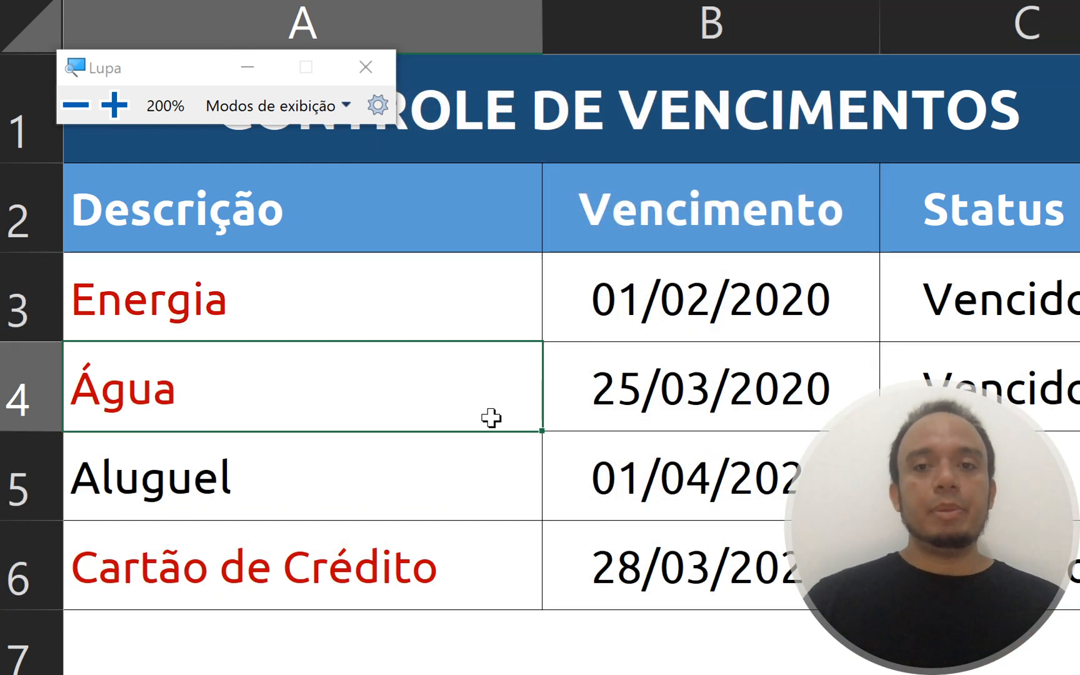
Step: Open the existing "Vencido" conditional formatting rule for editing from the rules manager, with B3 selected
{"action": "key", "text": "super+minus"}
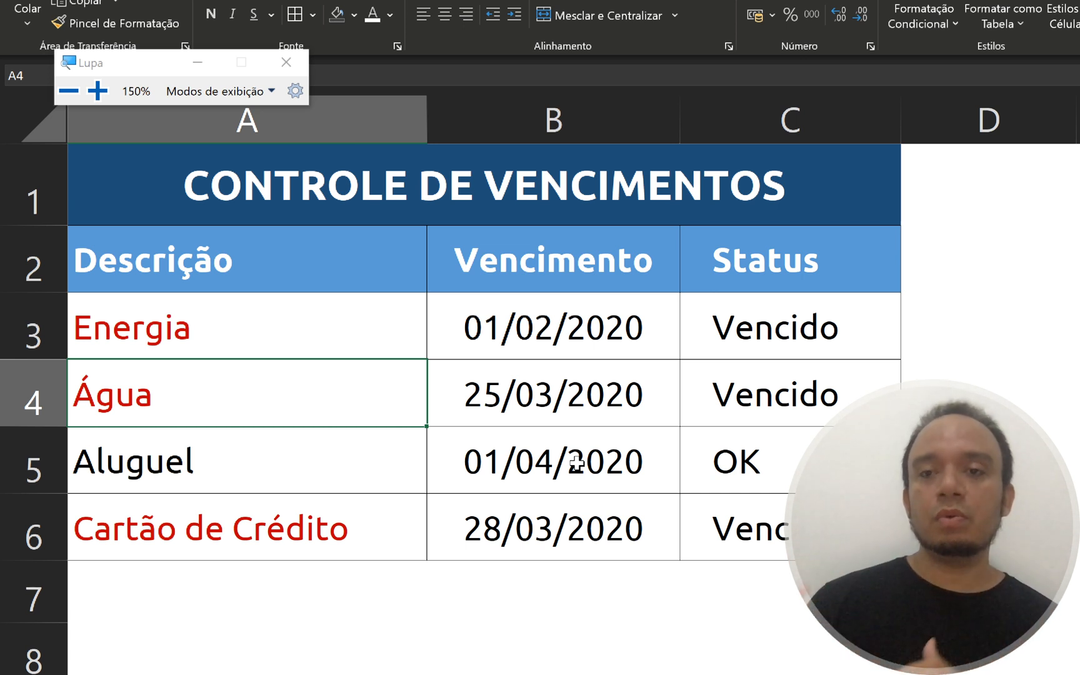
{"action": "left_click", "coordinate": [230, 337]}
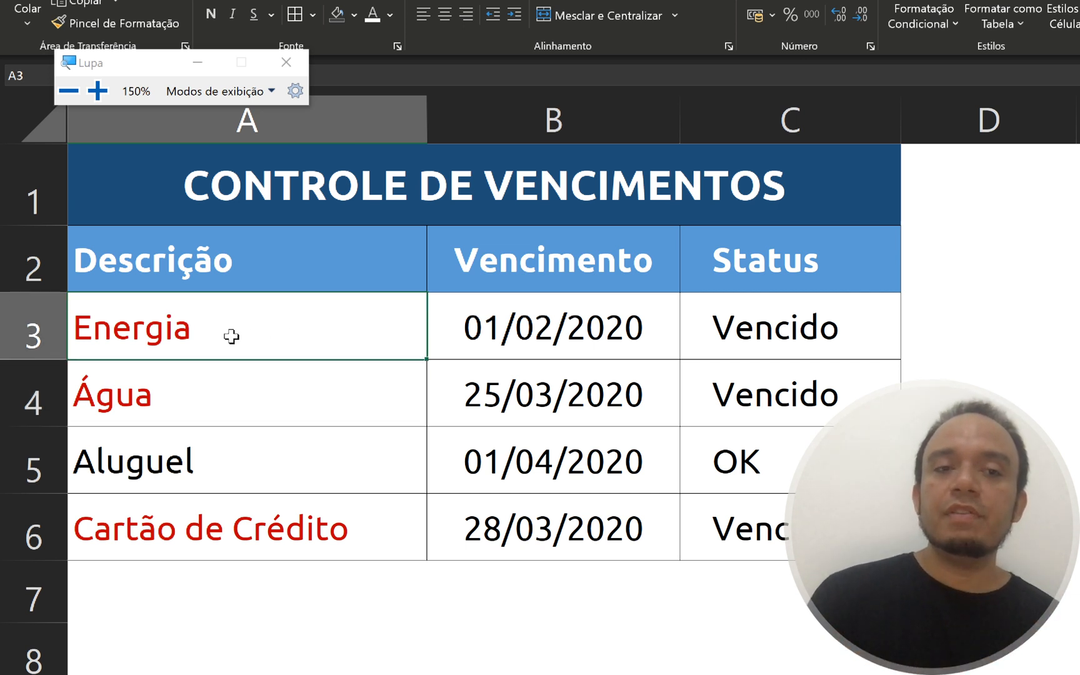
{"action": "left_click", "coordinate": [651, 341]}
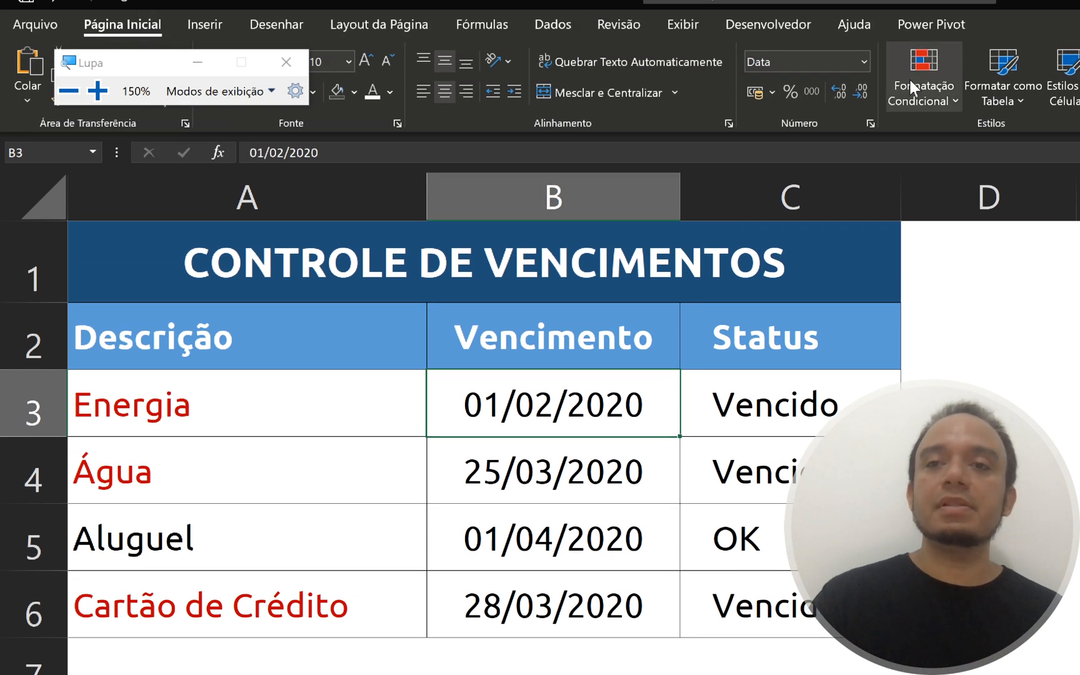
{"action": "left_click", "coordinate": [921, 79]}
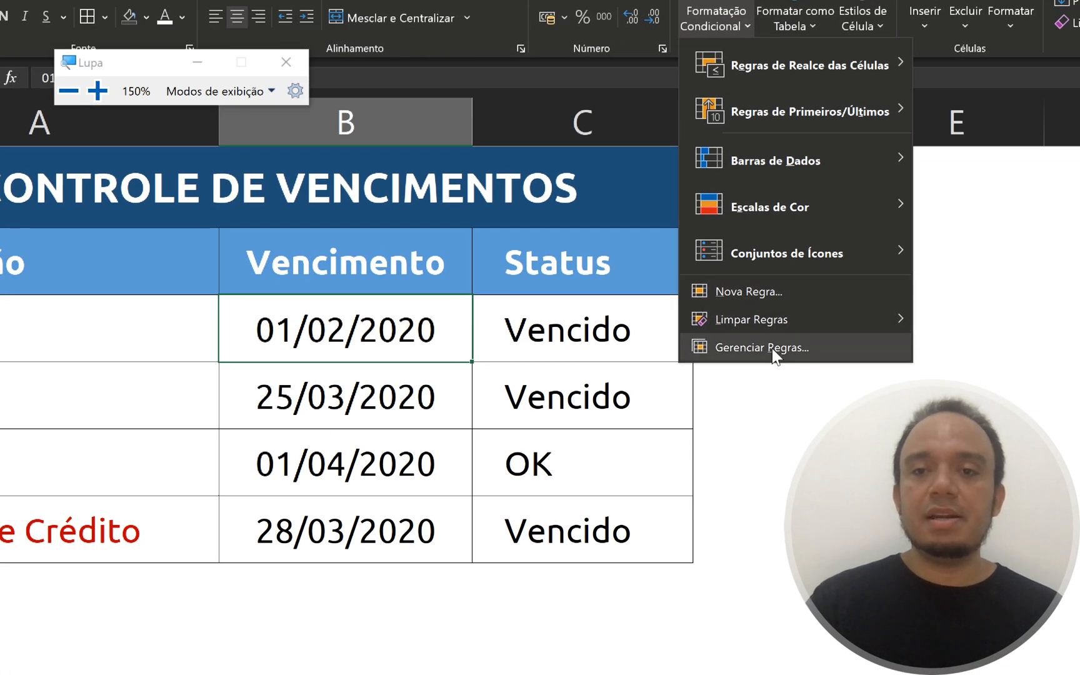
{"action": "left_click", "coordinate": [772, 348]}
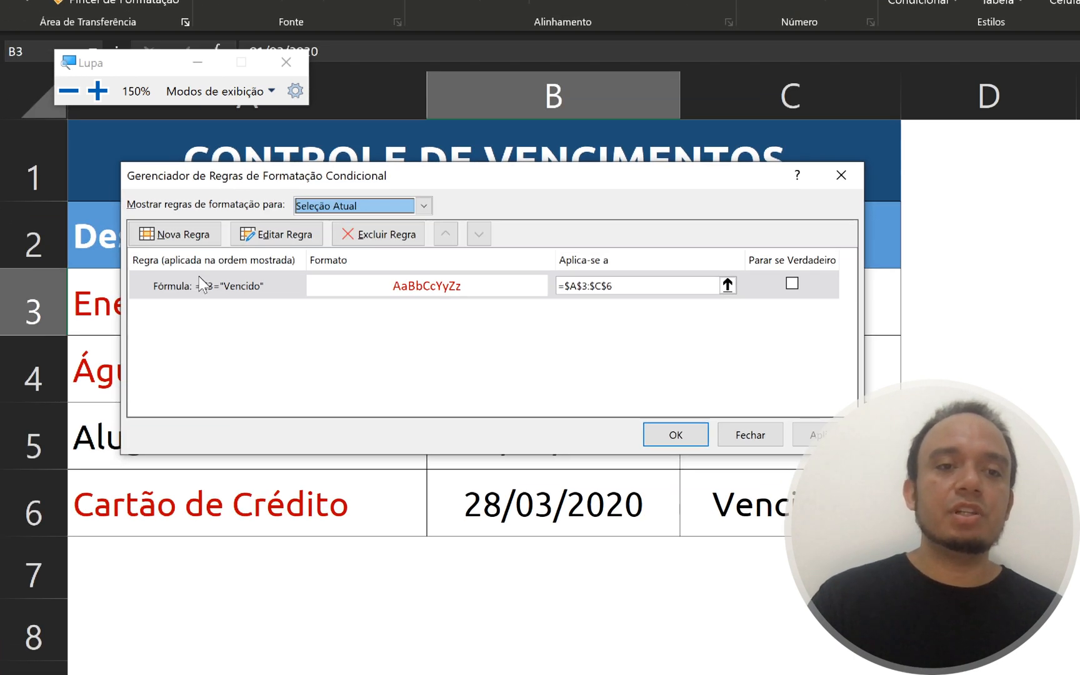
{"action": "left_click", "coordinate": [215, 294]}
{"action": "left_click", "coordinate": [275, 234]}
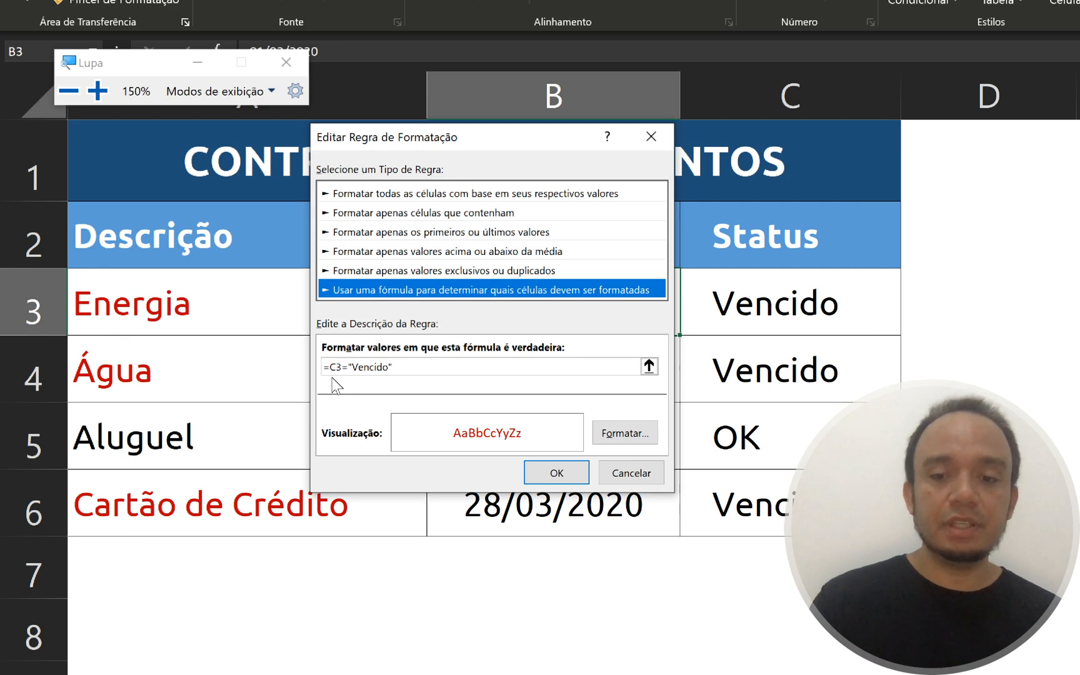
Step: Change the rule's formula to =$C3="Vencido", fixing only column C, and apply the edited rule
{"action": "key", "text": "super+plus"}
{"action": "key", "text": "super+plus"}
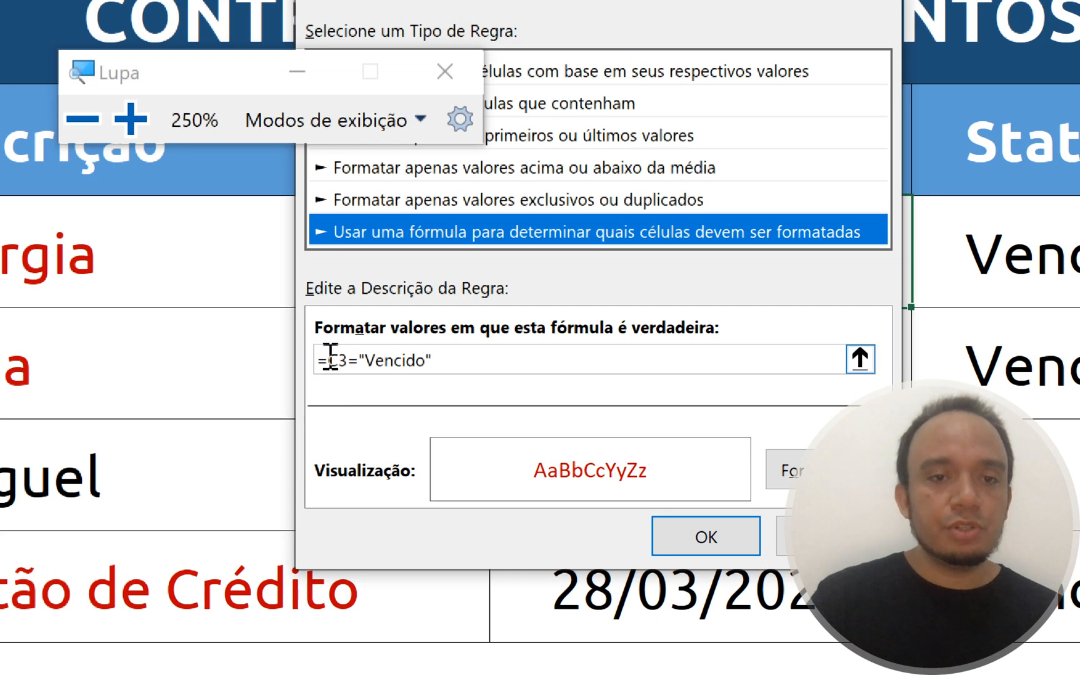
{"action": "left_click", "coordinate": [327, 359]}
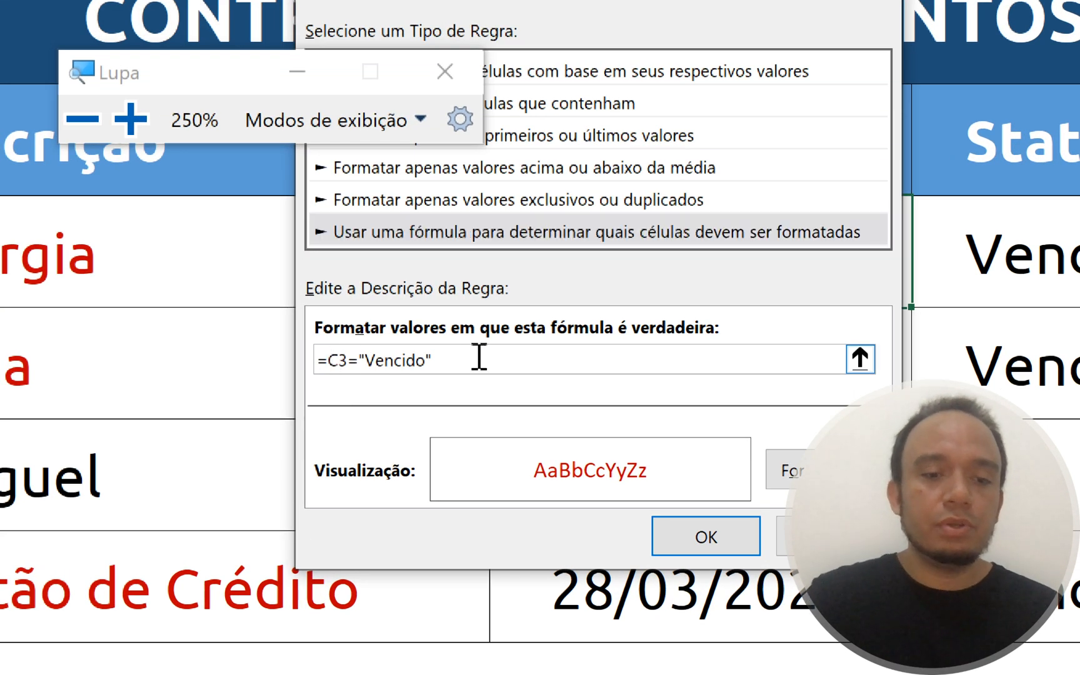
{"action": "type", "text": "$"}
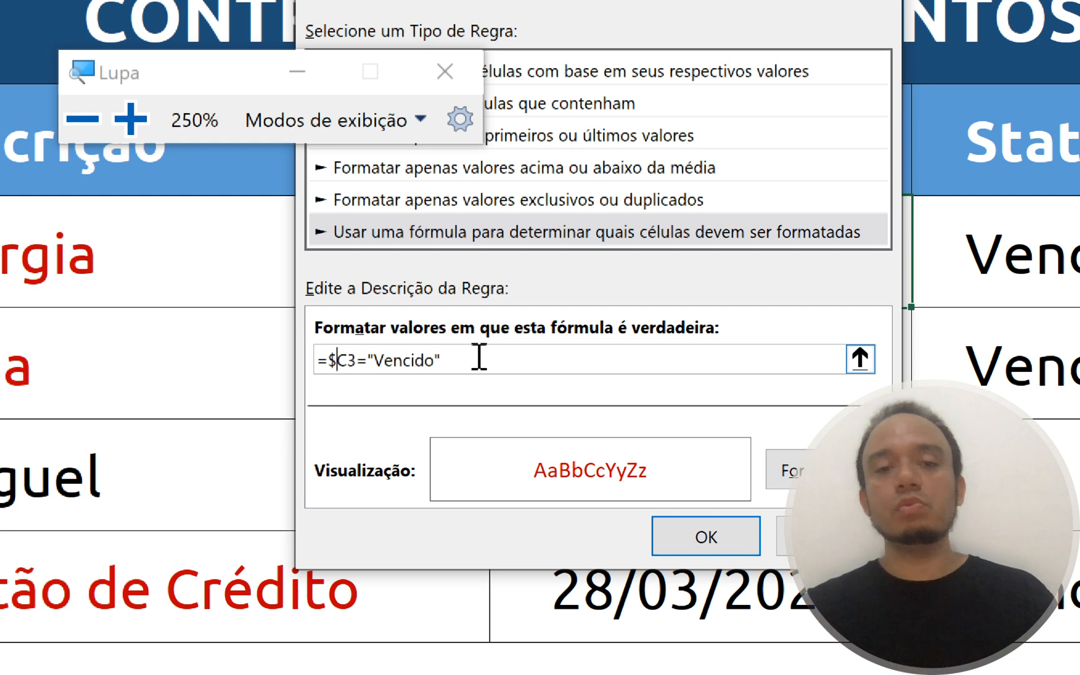
{"action": "left_click", "coordinate": [346, 359]}
{"action": "type", "text": "$"}
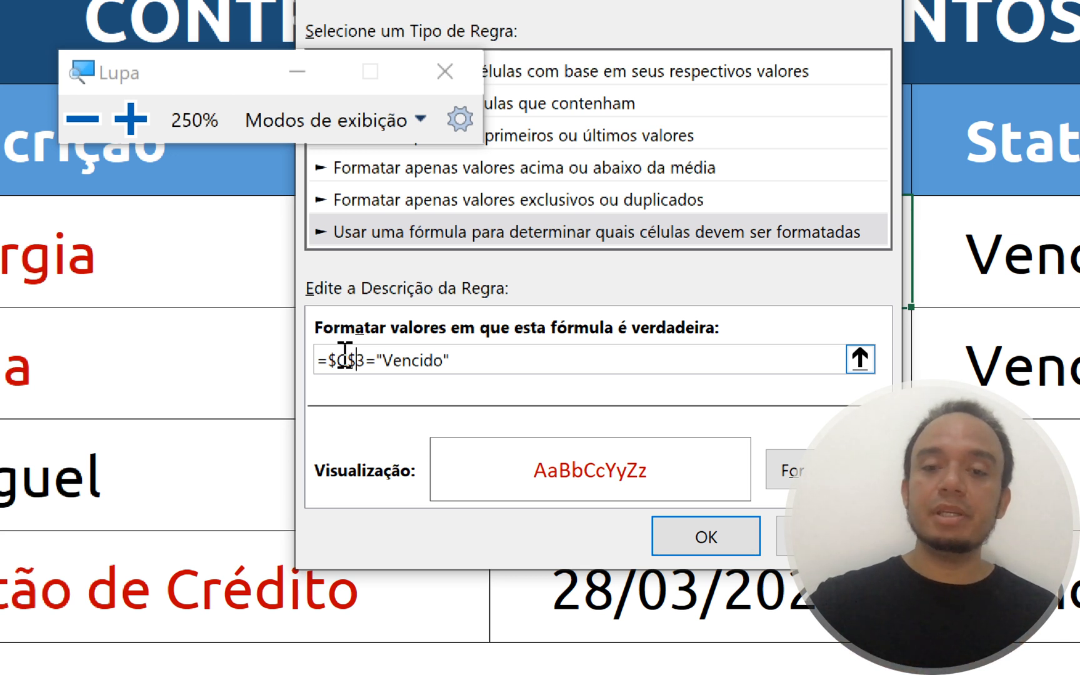
{"action": "key", "text": "BackSpace"}
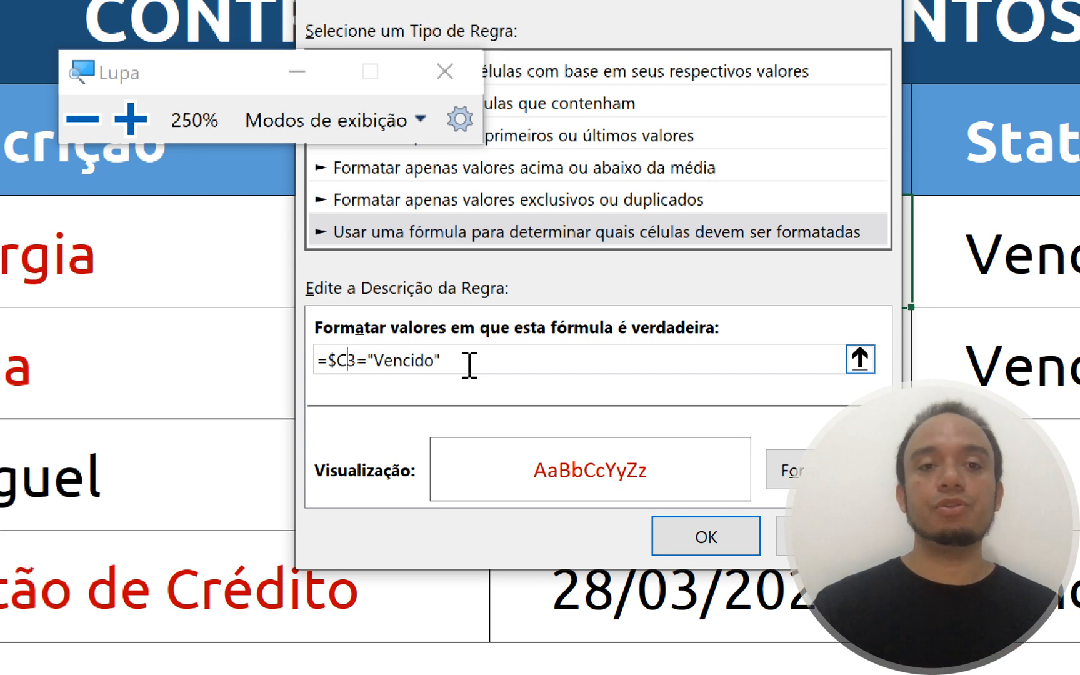
{"action": "left_click", "coordinate": [712, 535]}
{"action": "left_click", "coordinate": [870, 472]}
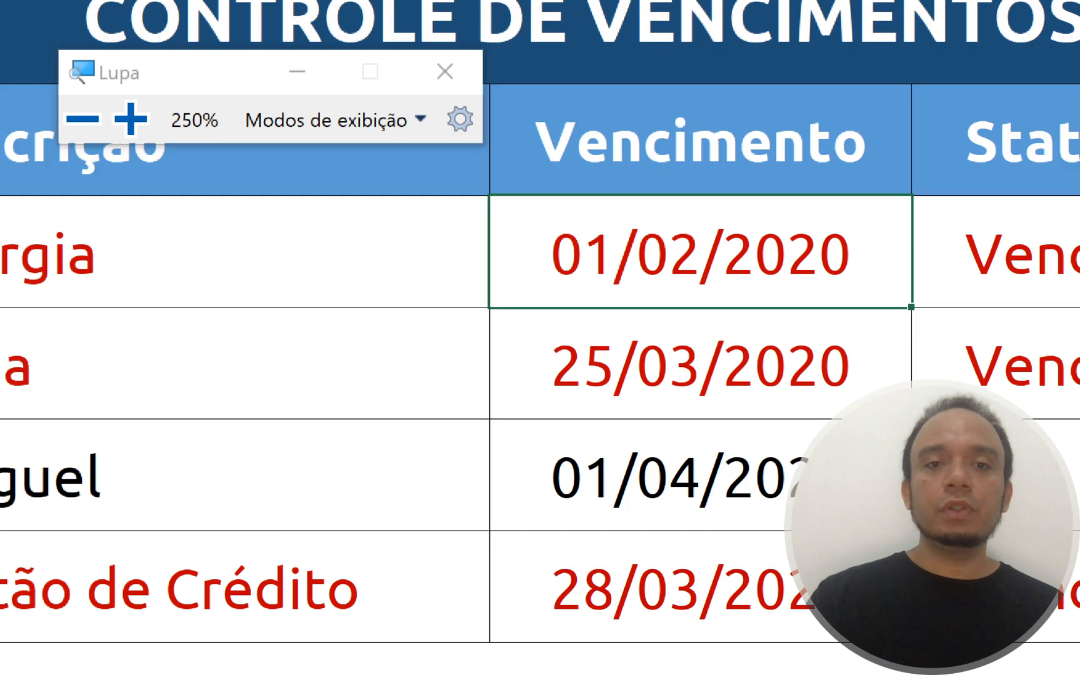
Step: Test the row formatting by setting the Água due date in B4 to 25/4
{"action": "key", "text": "super+minus"}
{"action": "key", "text": "super+minus"}
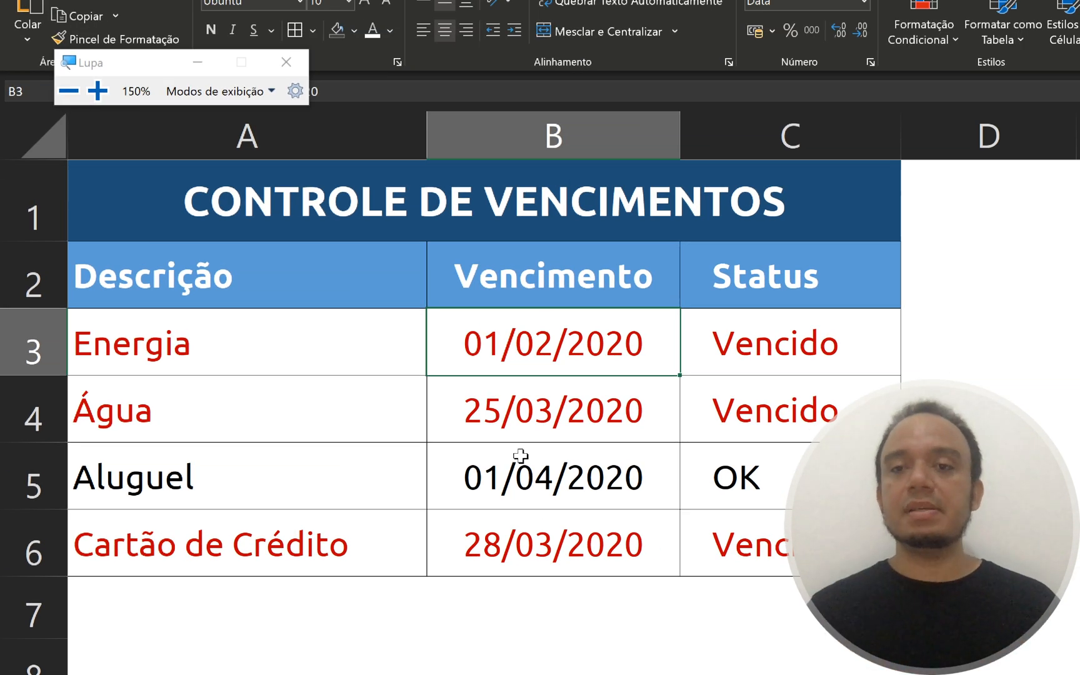
{"action": "key", "text": "Down"}
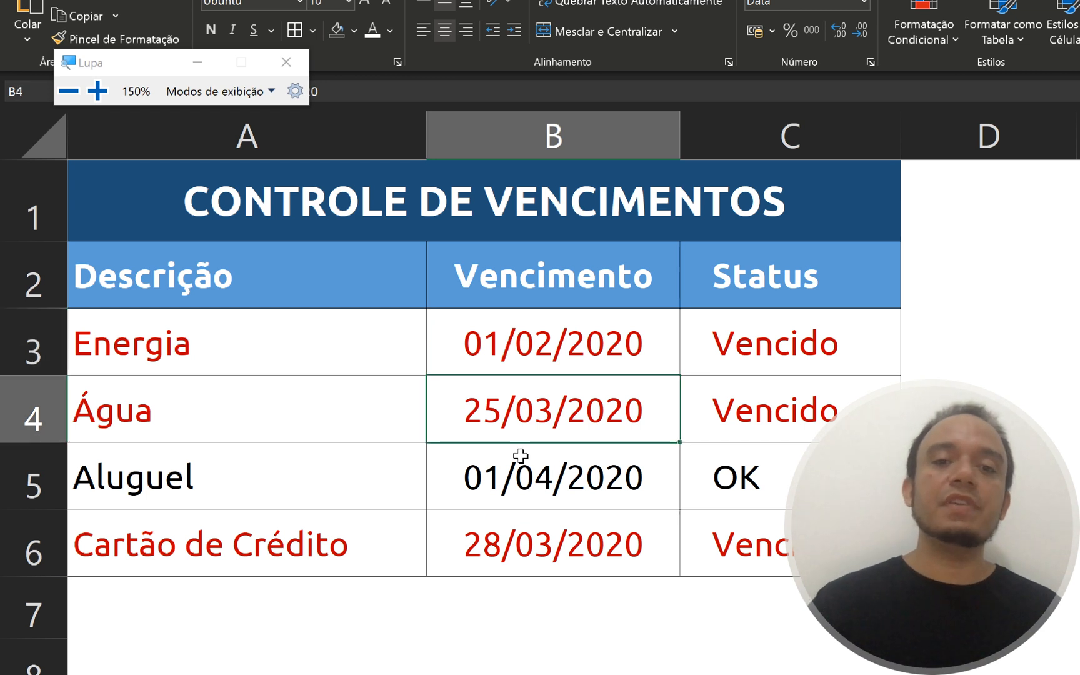
{"action": "type", "text": "25"}
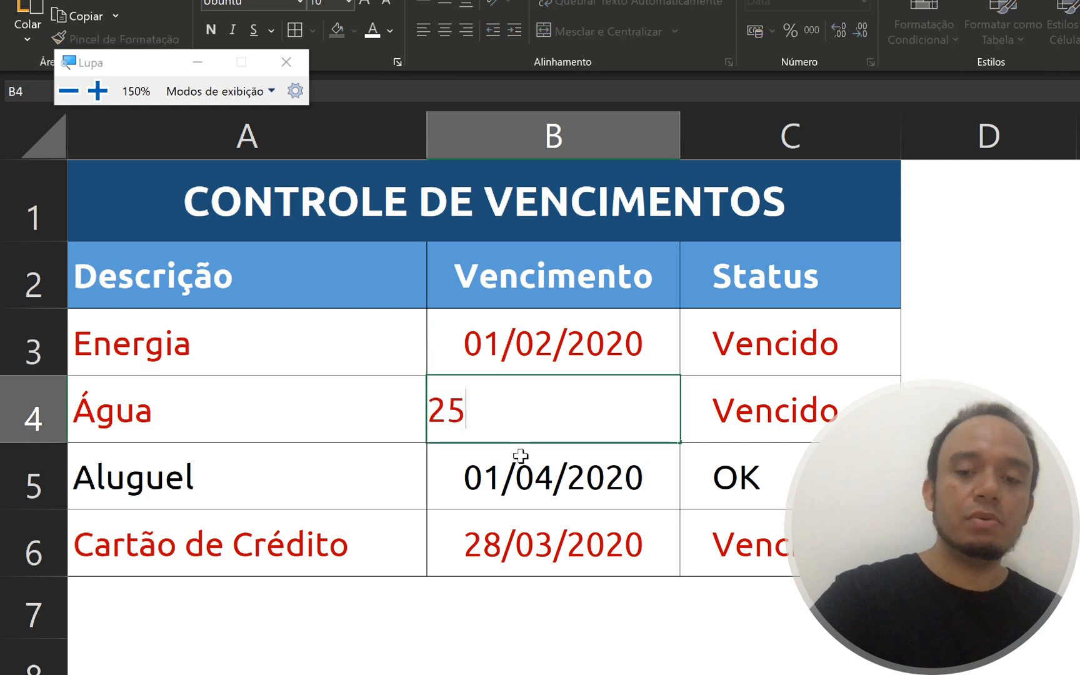
{"action": "type", "text": "/04"}
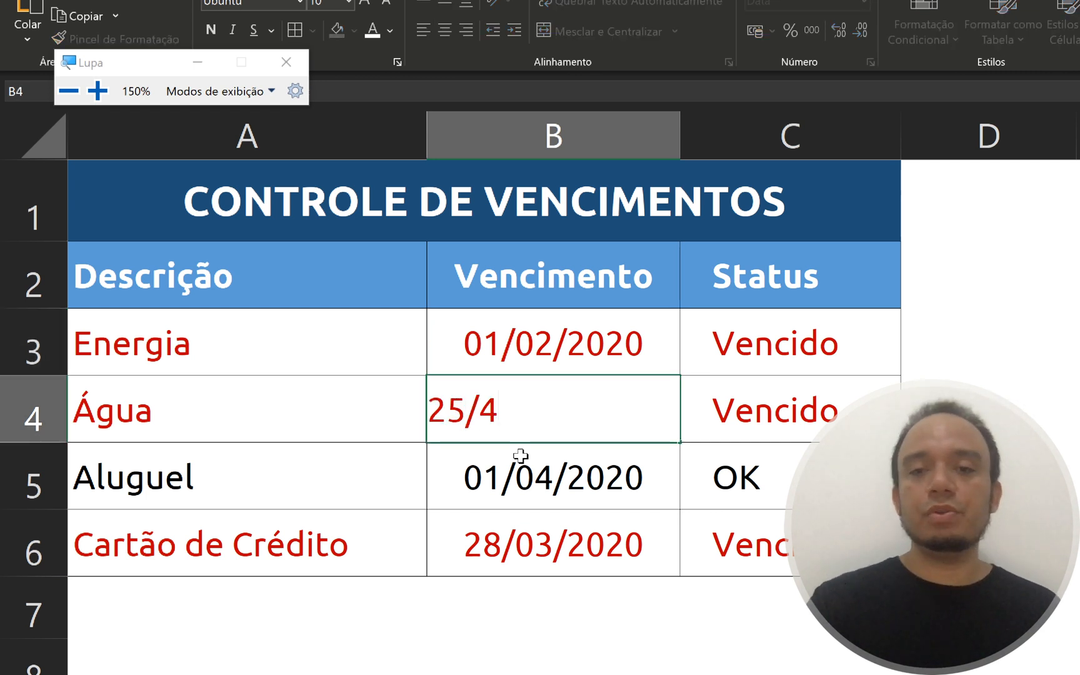
{"action": "key", "text": "Return"}
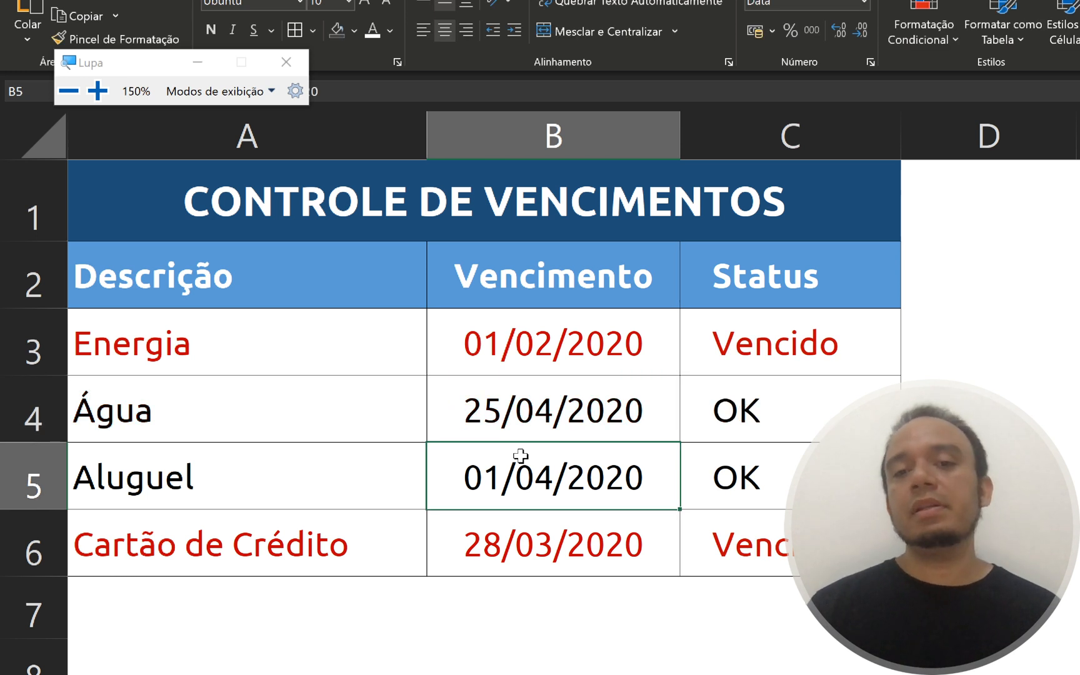
Step: Set the Água due date in B4 to 25/1
{"action": "key", "text": "Up"}
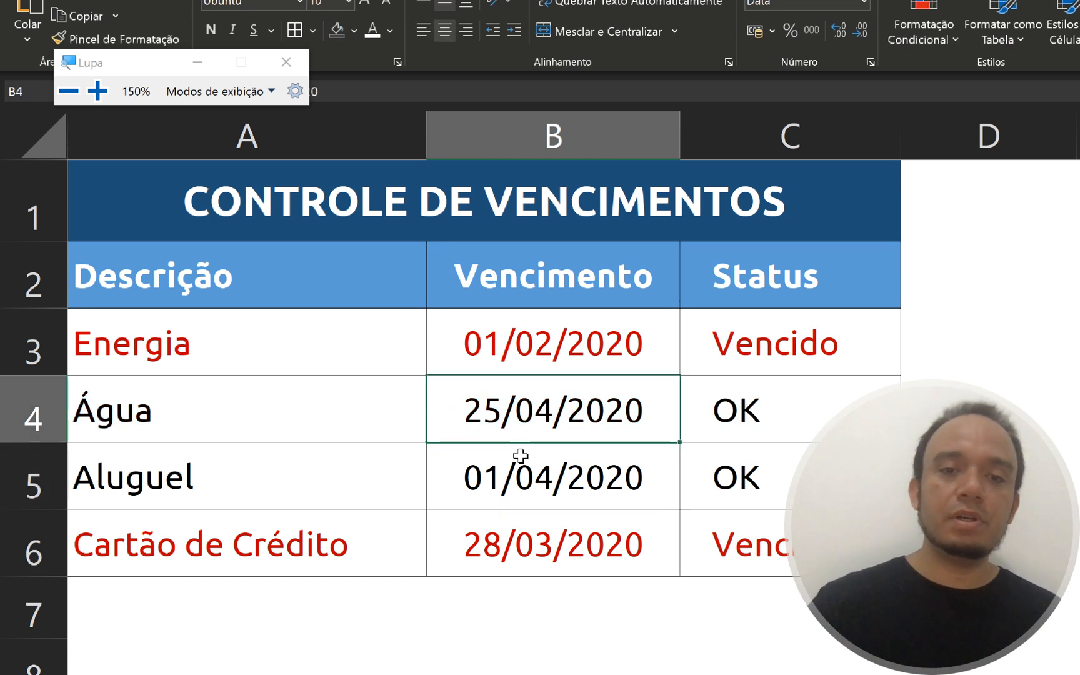
{"action": "type", "text": "25/1"}
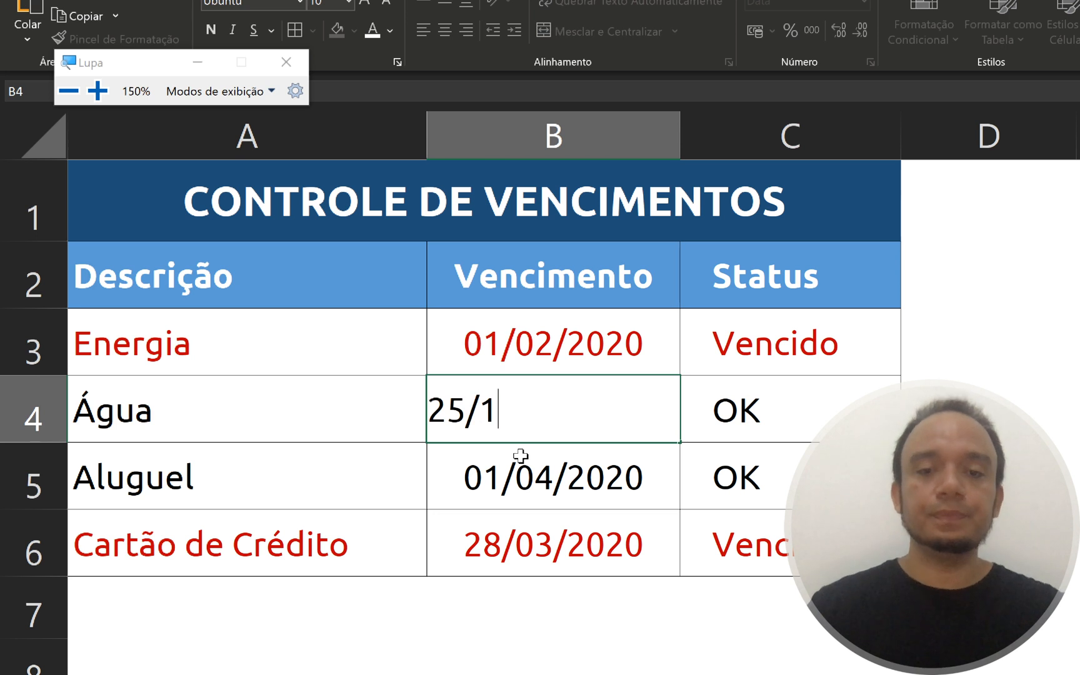
{"action": "key", "text": "Return"}
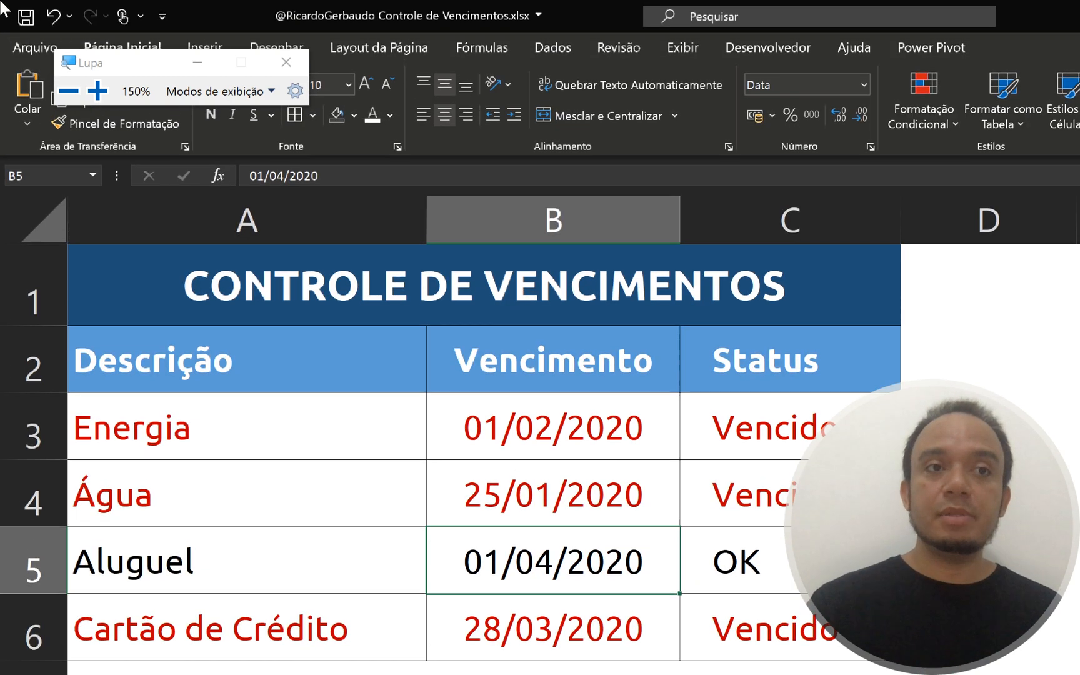
{"action": "key", "text": "super"}
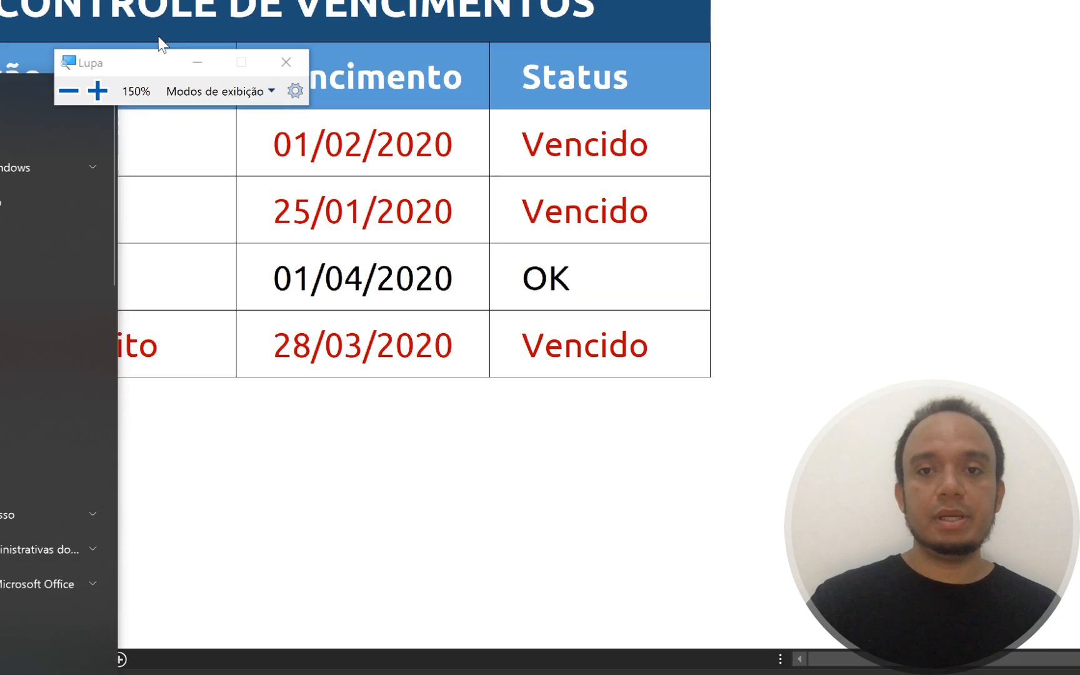
{"action": "left_click", "coordinate": [315, 235]}
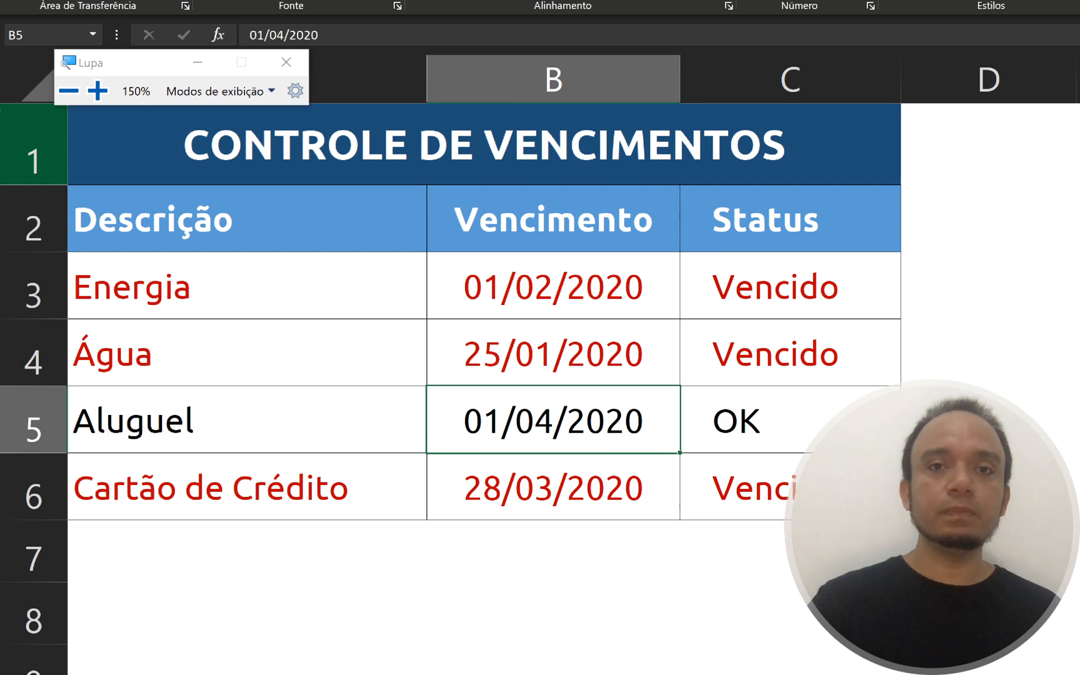
{"action": "key", "text": "super+minus"}
{"action": "key", "text": "super+minus"}
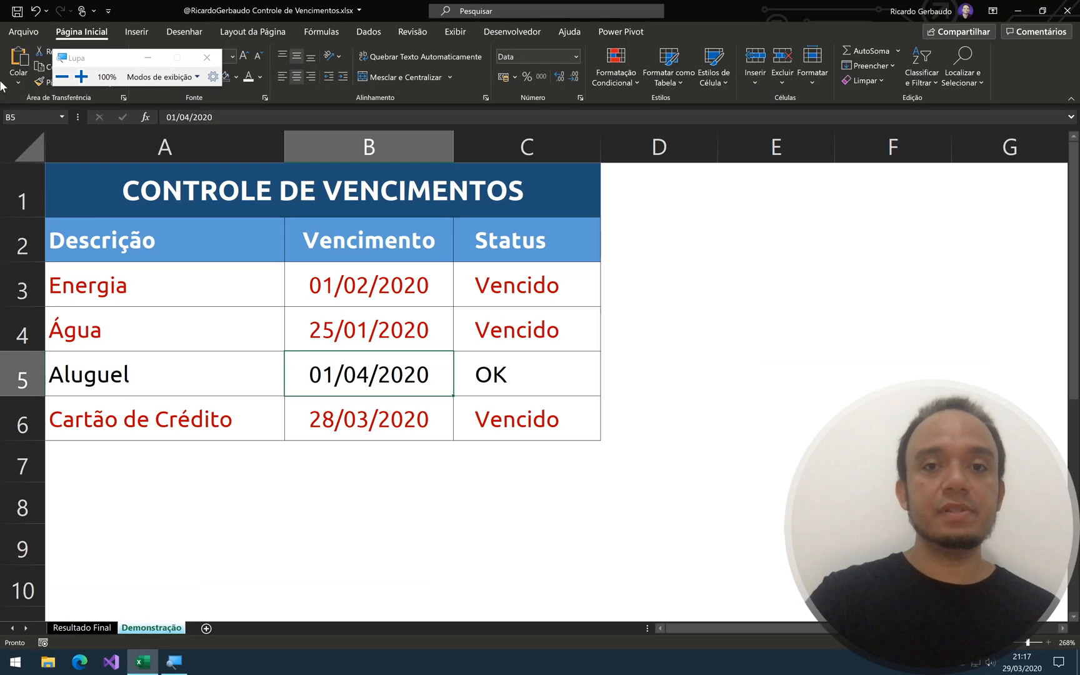